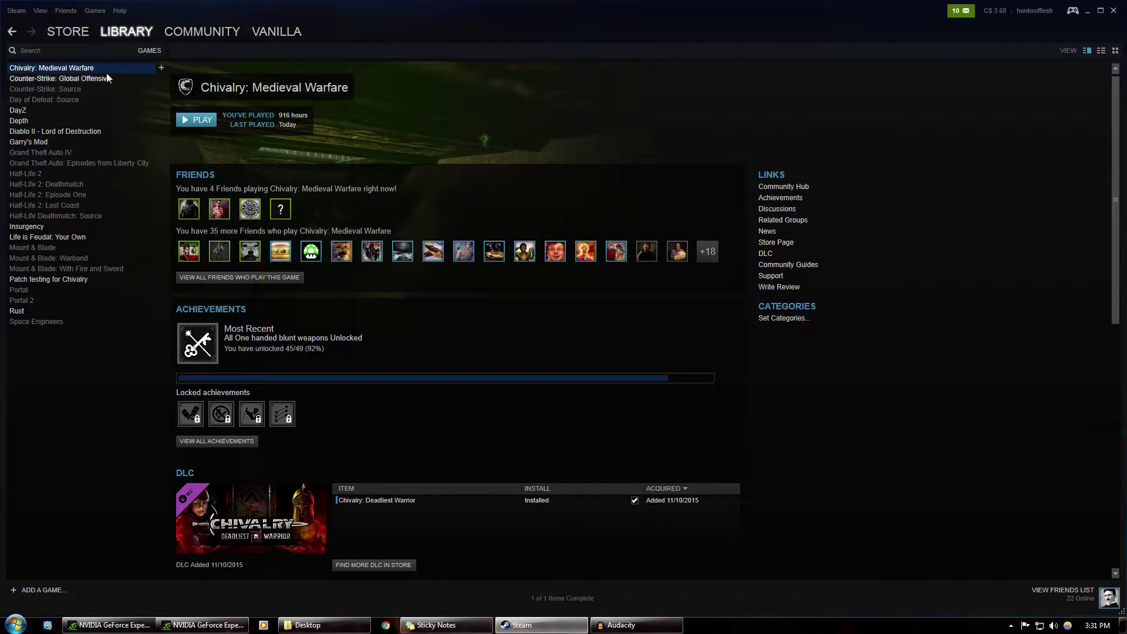
Launch the Medieval Warfare editor front end for Chivalry: Medieval Warfare and show its maps and mods.
right_click(57, 70)
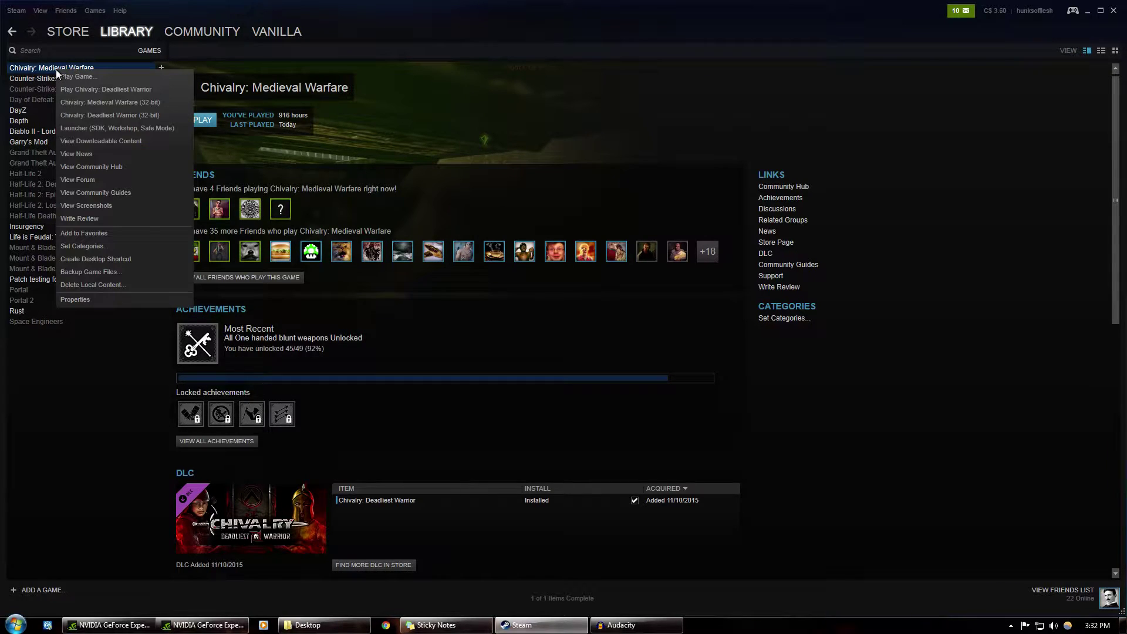
click(92, 128)
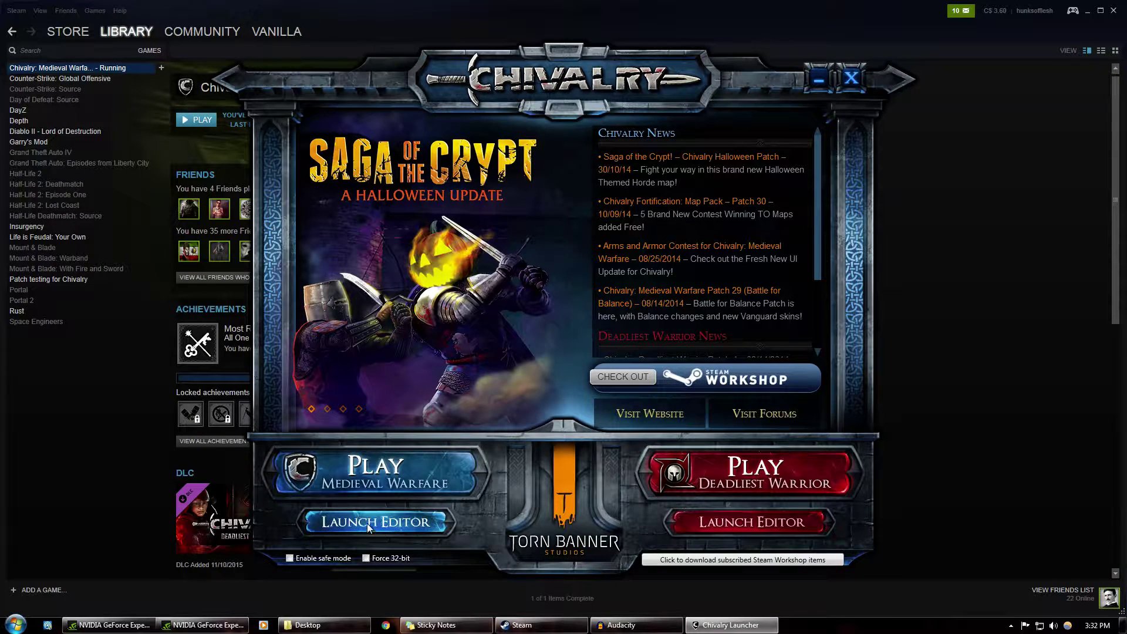
click(367, 523)
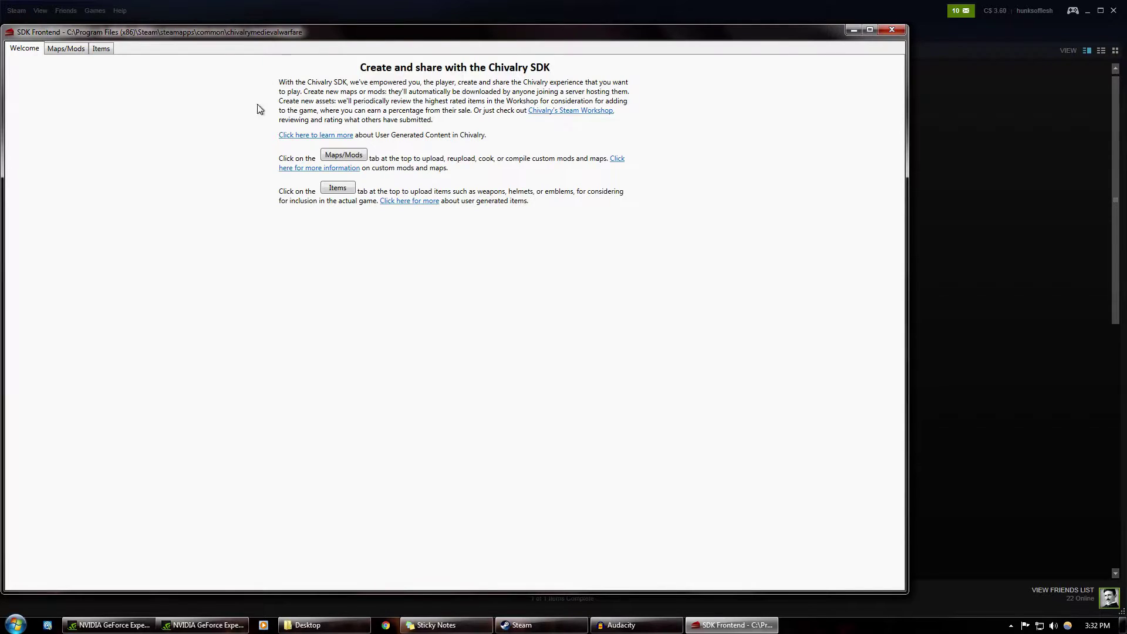
click(64, 48)
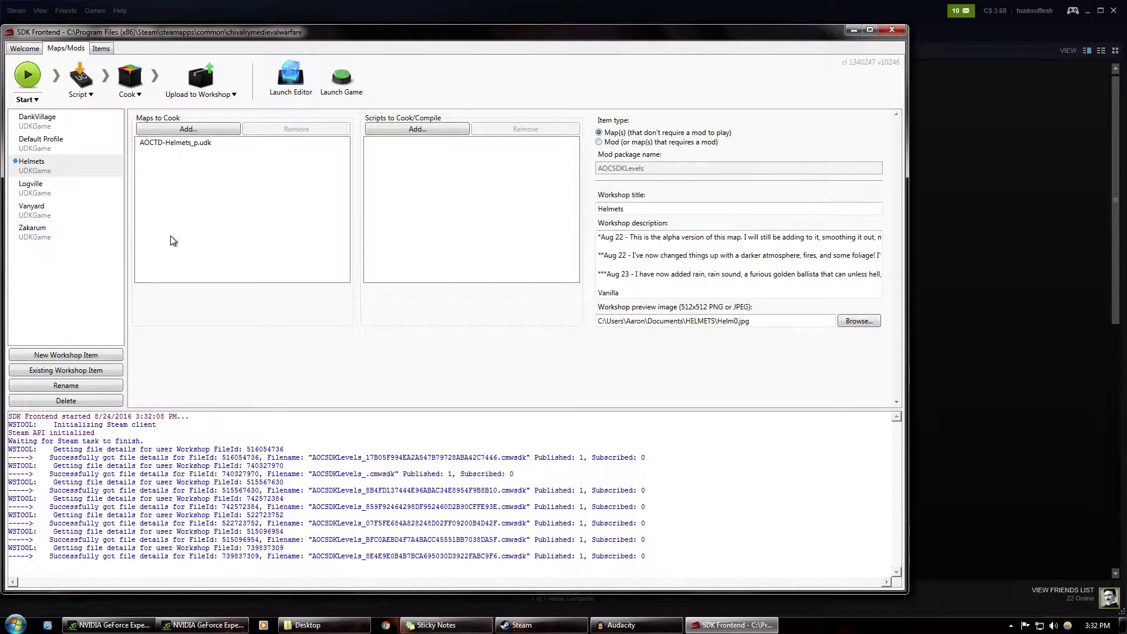
Review the cook and workshop settings of the existing map profiles, ending on the Helmets profile.
click(42, 233)
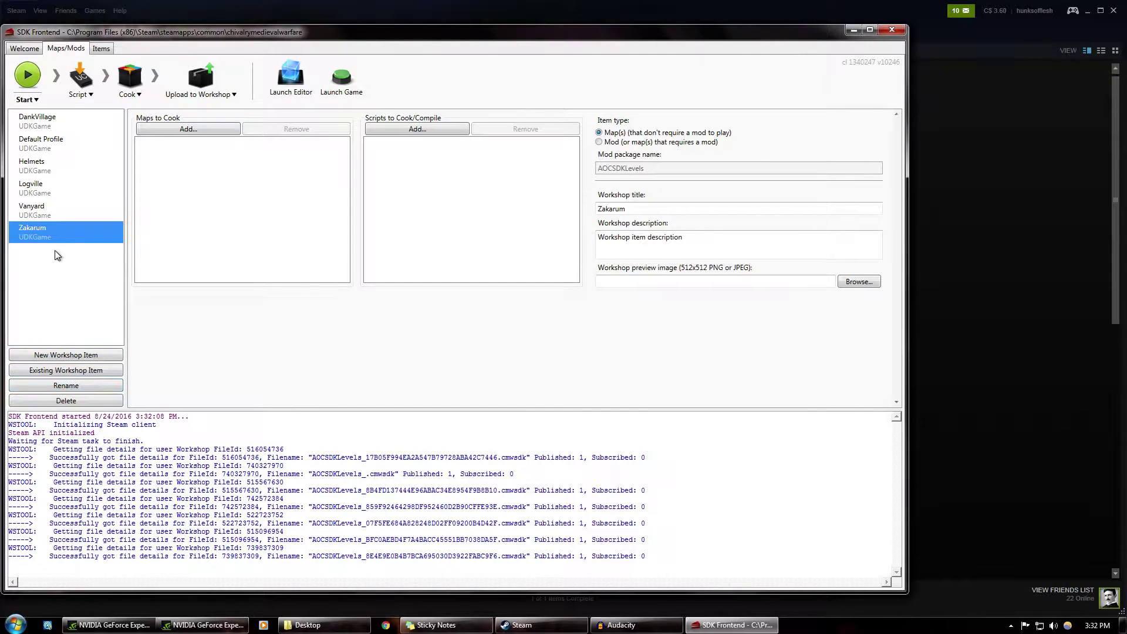
key(Up)
key(Up)
key(Up)
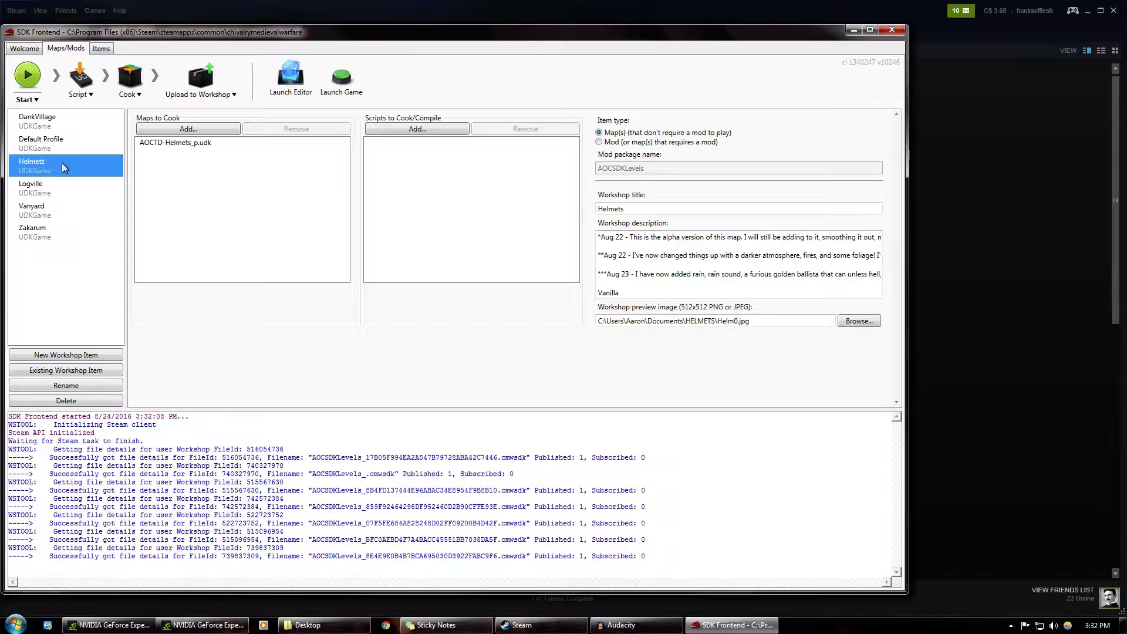
click(45, 143)
click(39, 119)
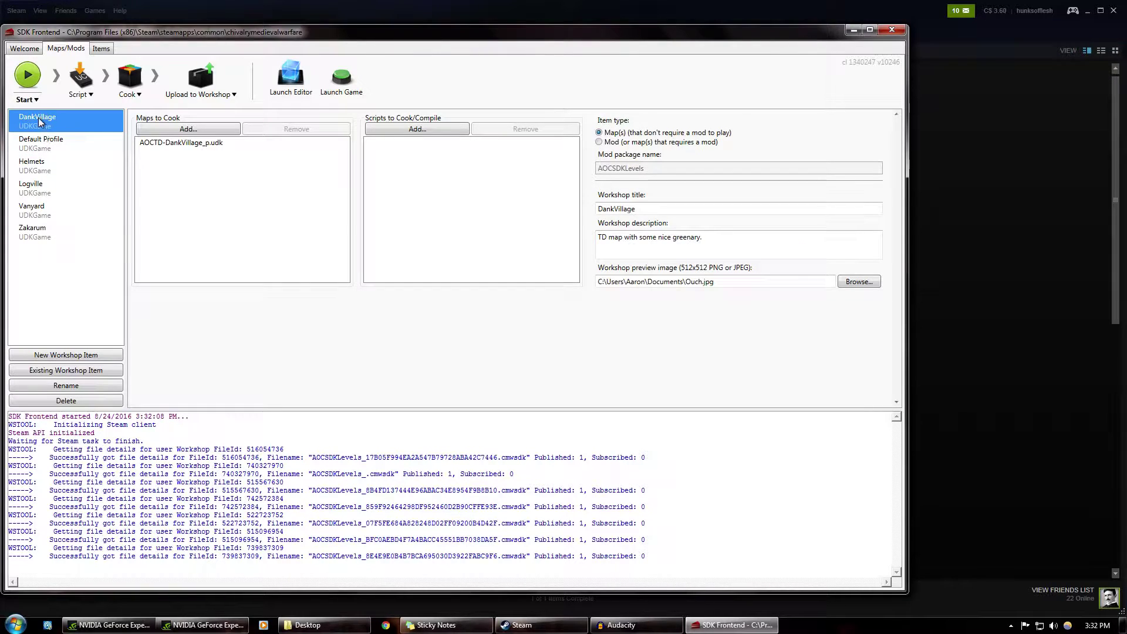
click(63, 165)
Launch the Unreal Editor from the SDK front end, bring it forward and dismiss the startup tip.
click(330, 70)
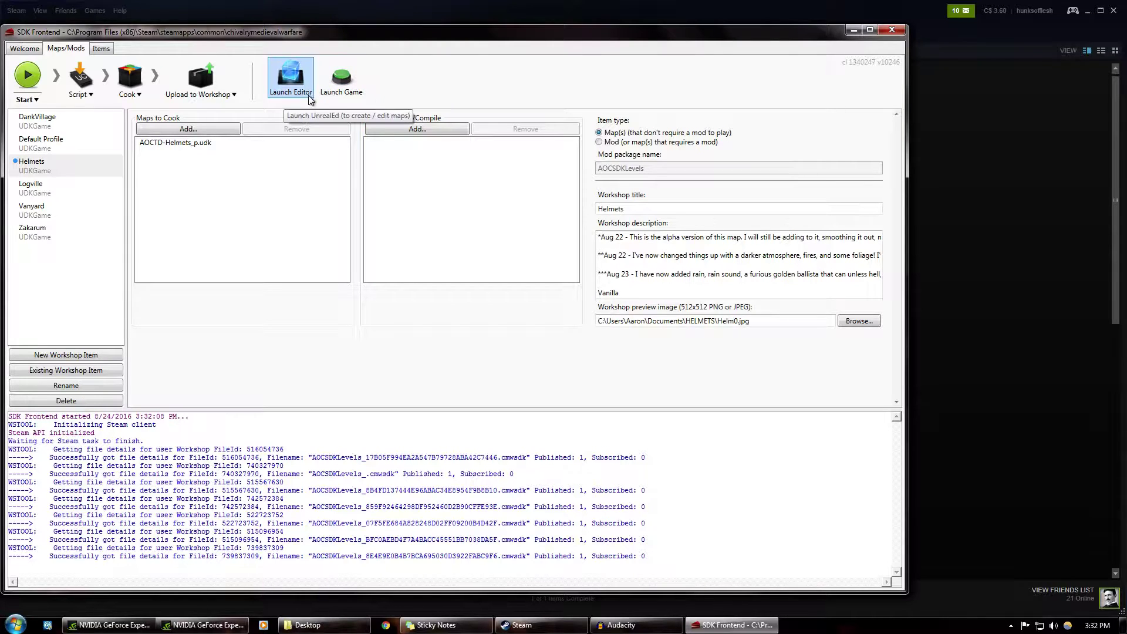
click(295, 78)
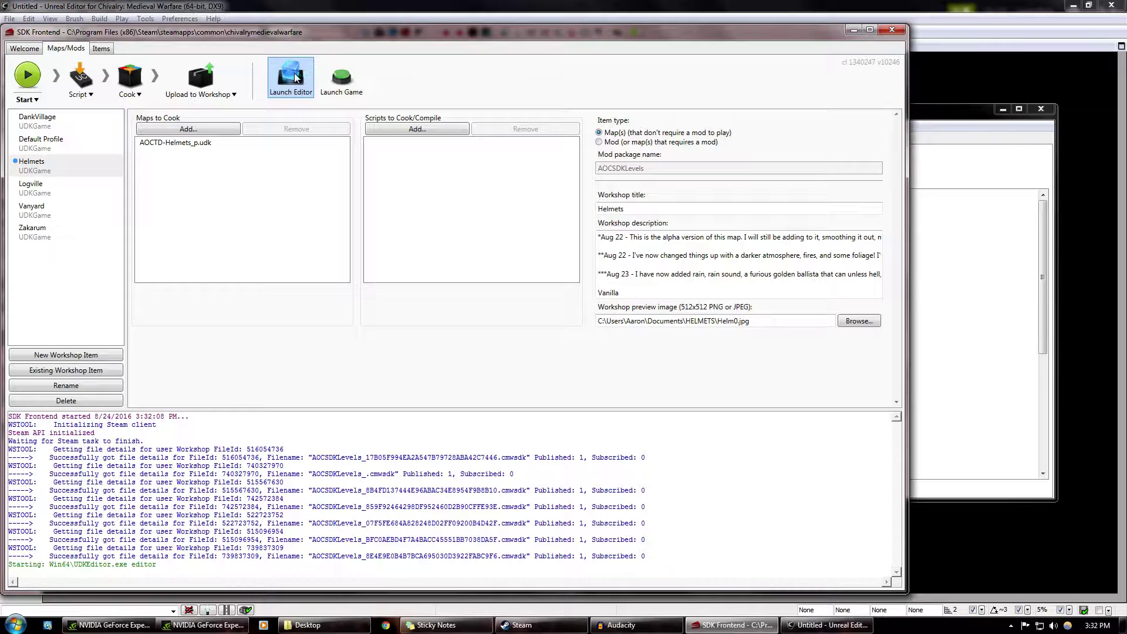
click(1009, 8)
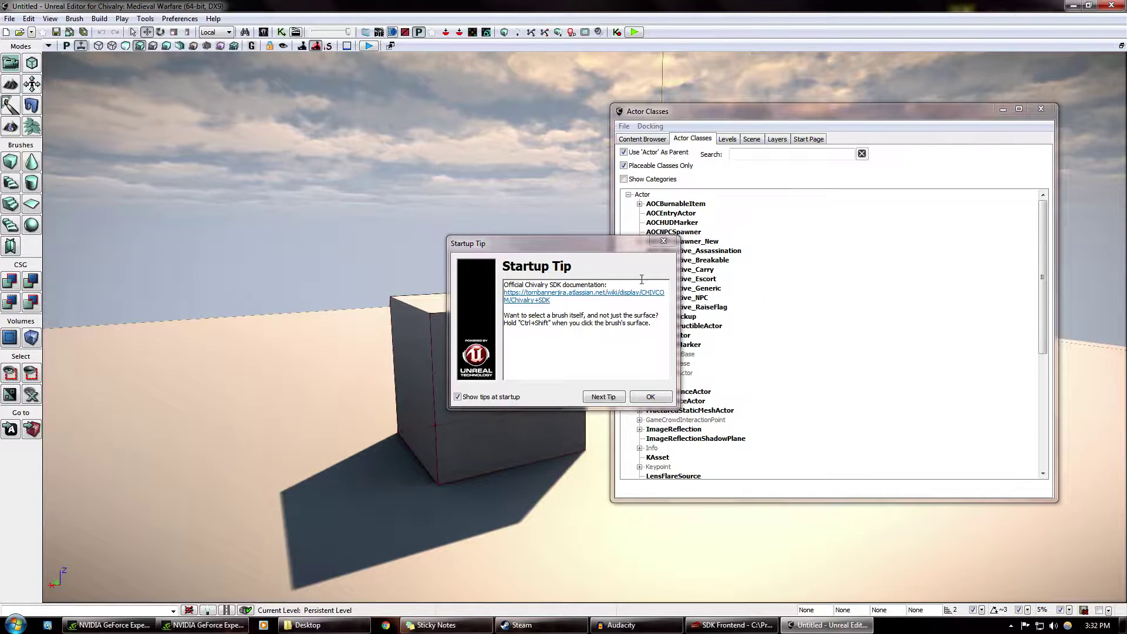
click(626, 247)
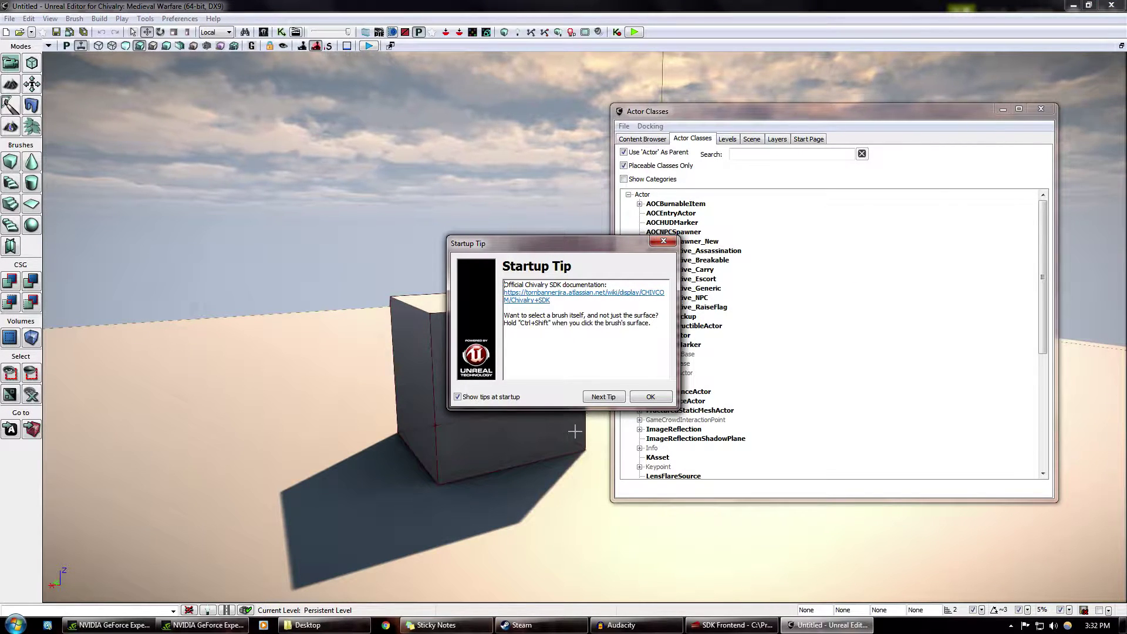
click(663, 242)
Save the untitled level as NewMap in the ContentSDK folder.
click(11, 20)
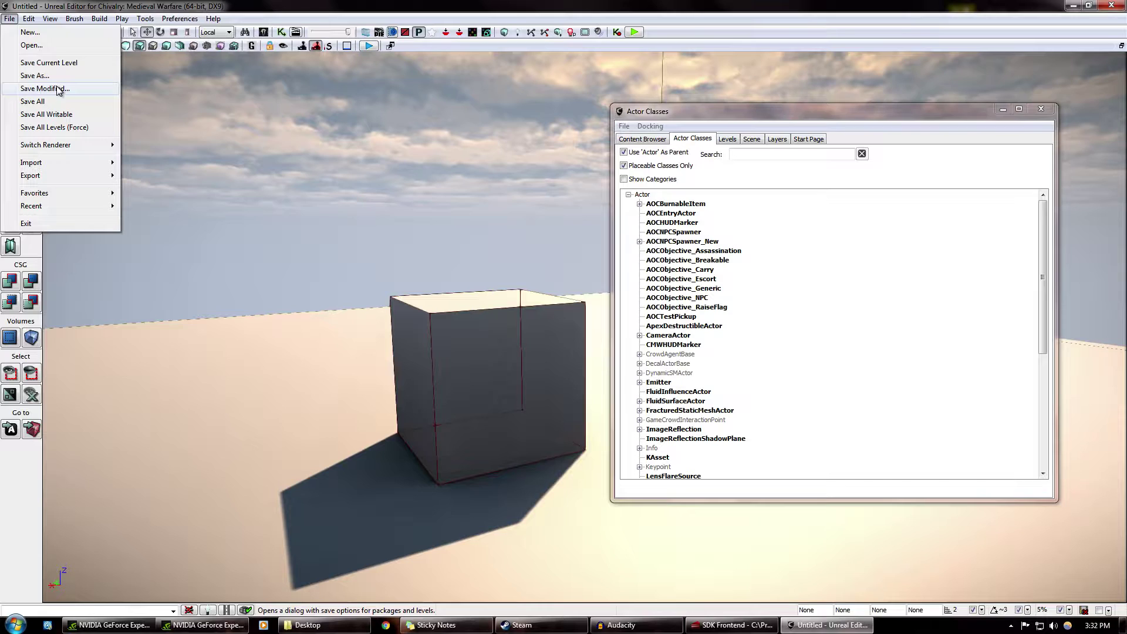
click(55, 76)
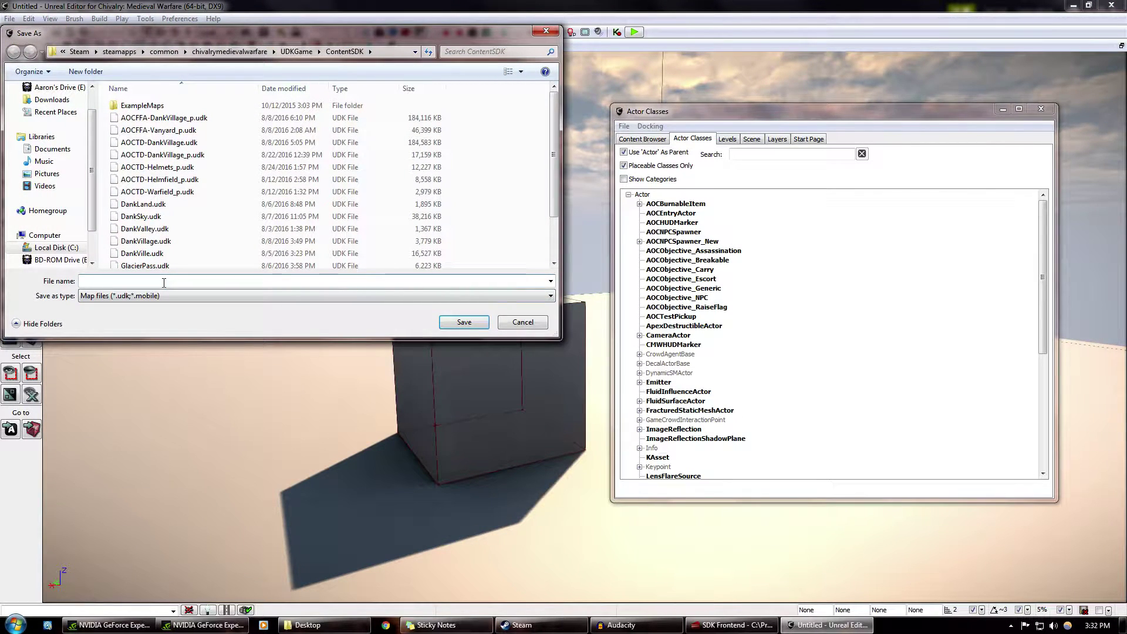
text(NewMap)
click(478, 324)
Open the recent map AOCTD-Helmets_p and minimize the Actor Classes window to clear the viewport.
click(8, 18)
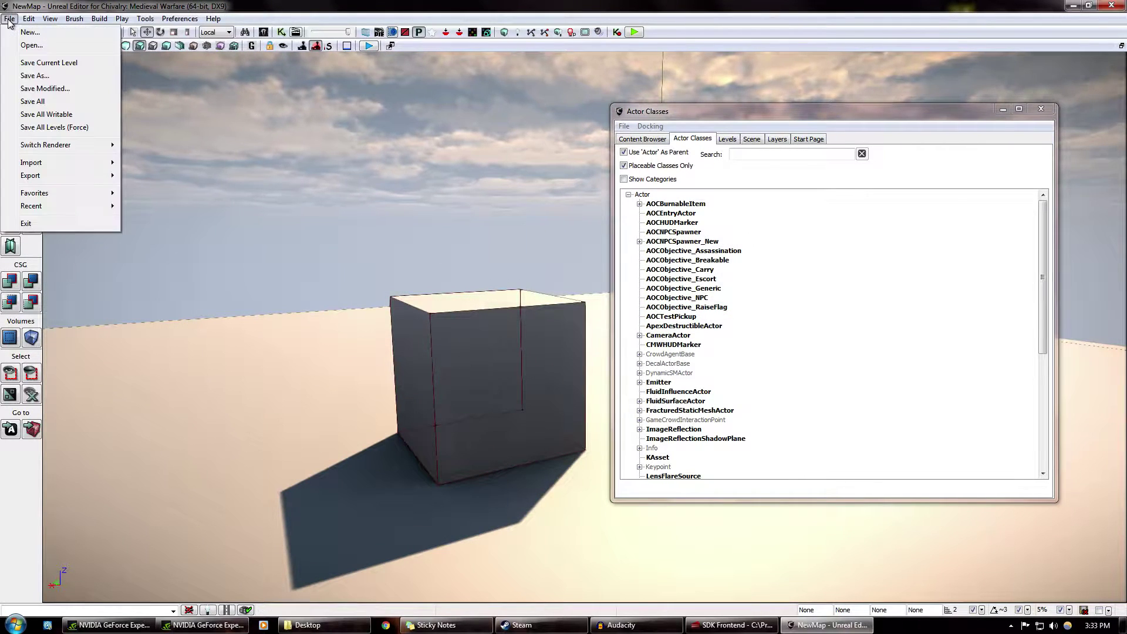
mouse_move(90, 209)
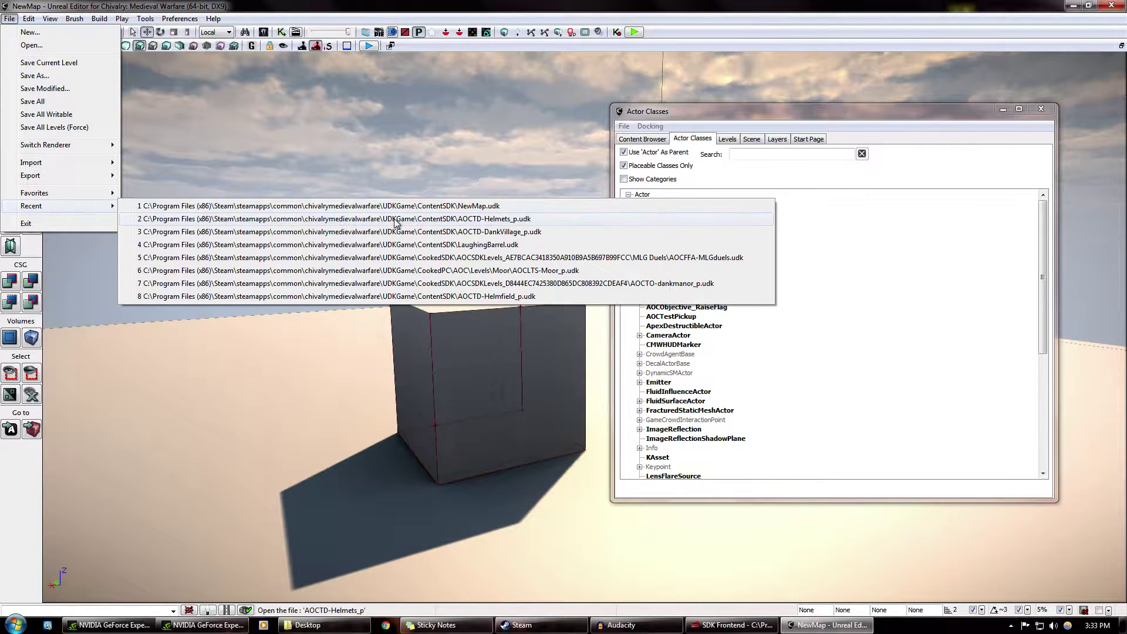
click(471, 221)
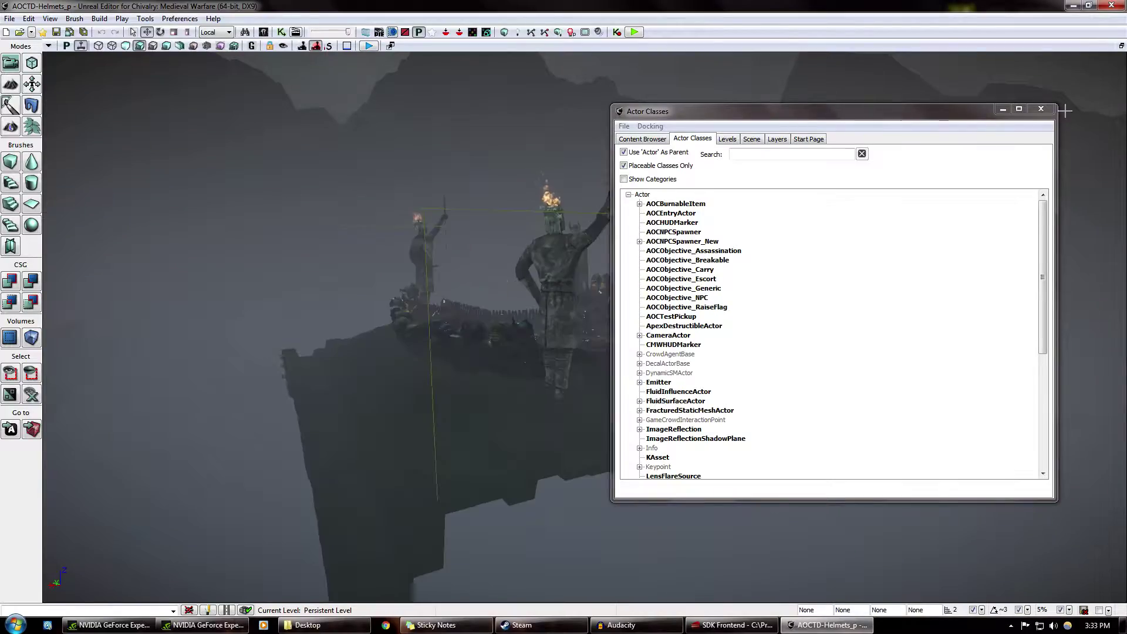
click(1003, 109)
Fly through the Helmets map to examine its statues, palisade and wooden structures.
right_drag(645, 430, 803, 432)
key(w)
scroll(644, 431, up, 13)
scroll(645, 430, down, 6)
key(w)
key(f)
key(f)
key(f)
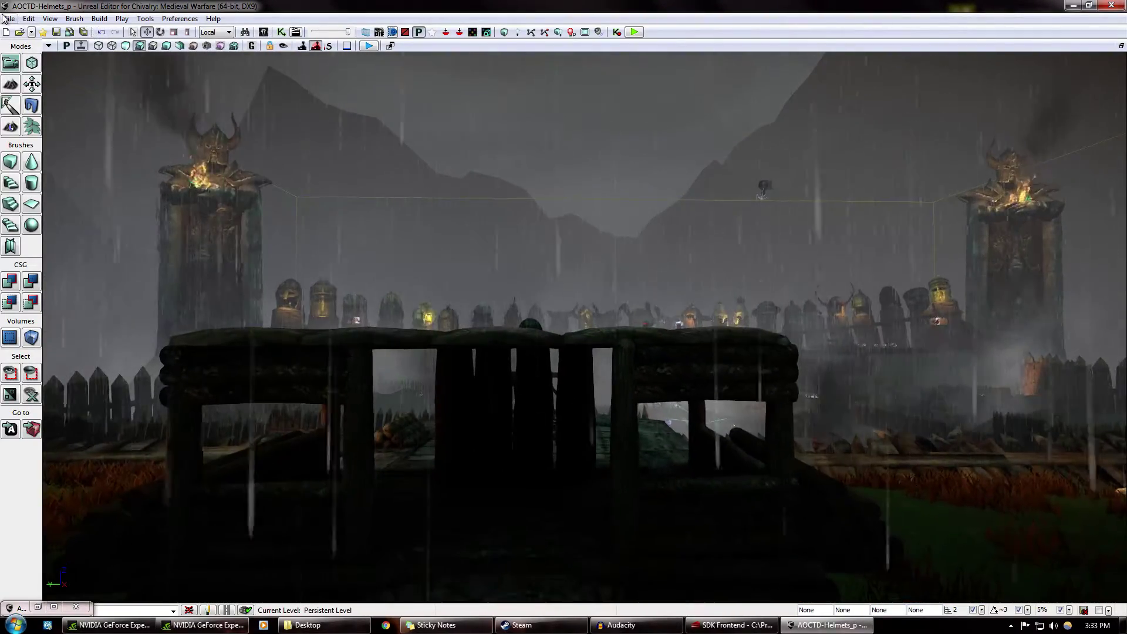
Reopen the recent NewMap level and look around its default cube and floor.
click(7, 18)
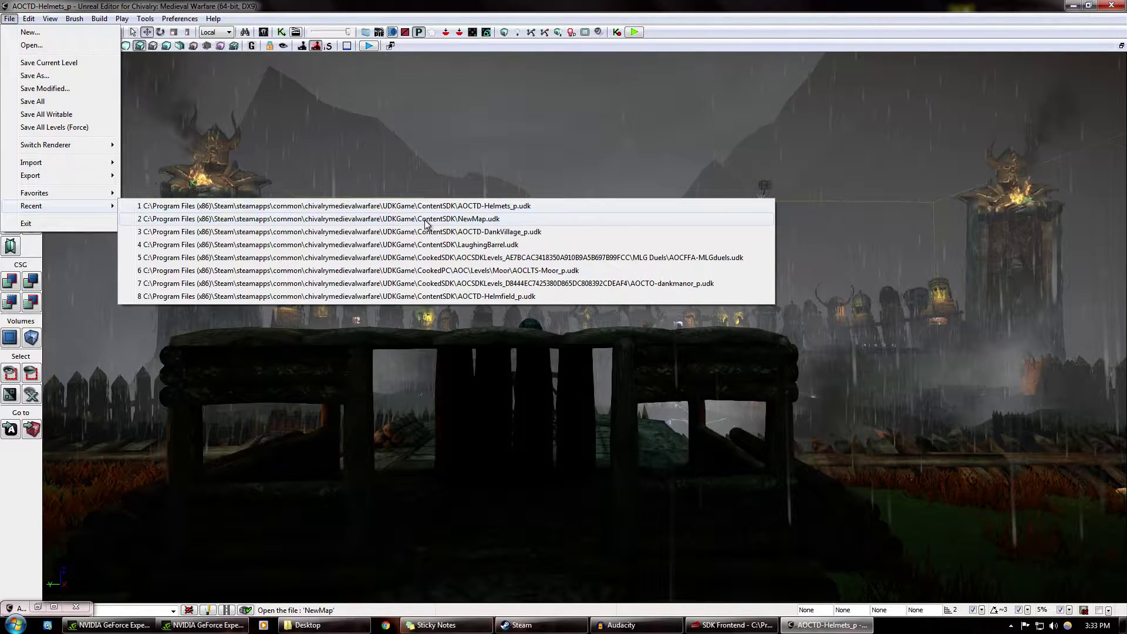
click(426, 218)
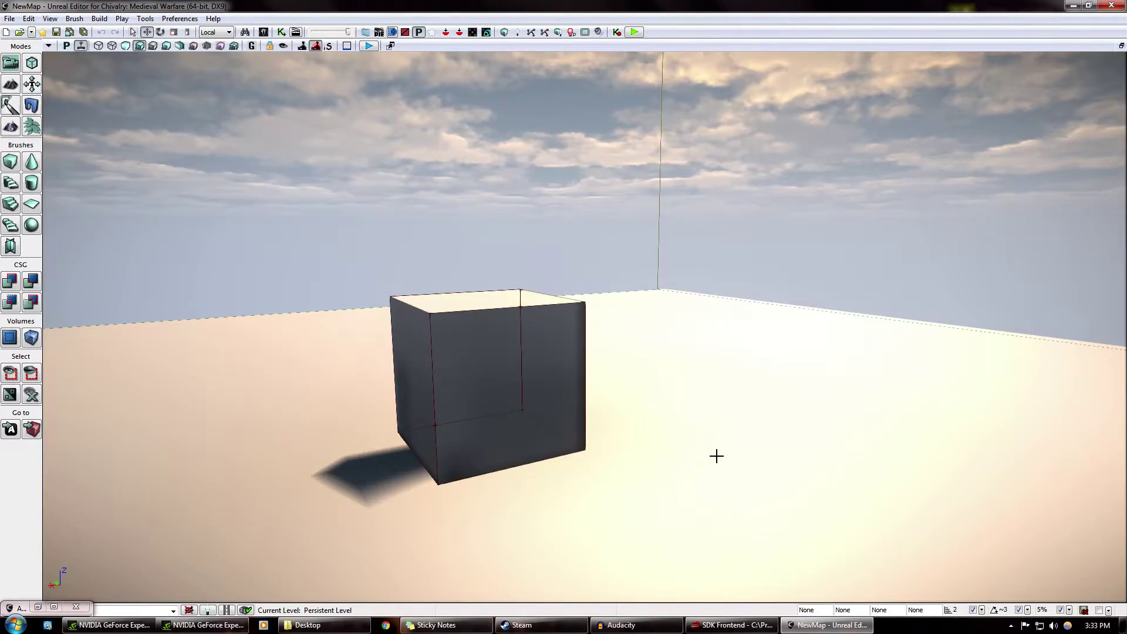
drag(717, 455, 717, 423)
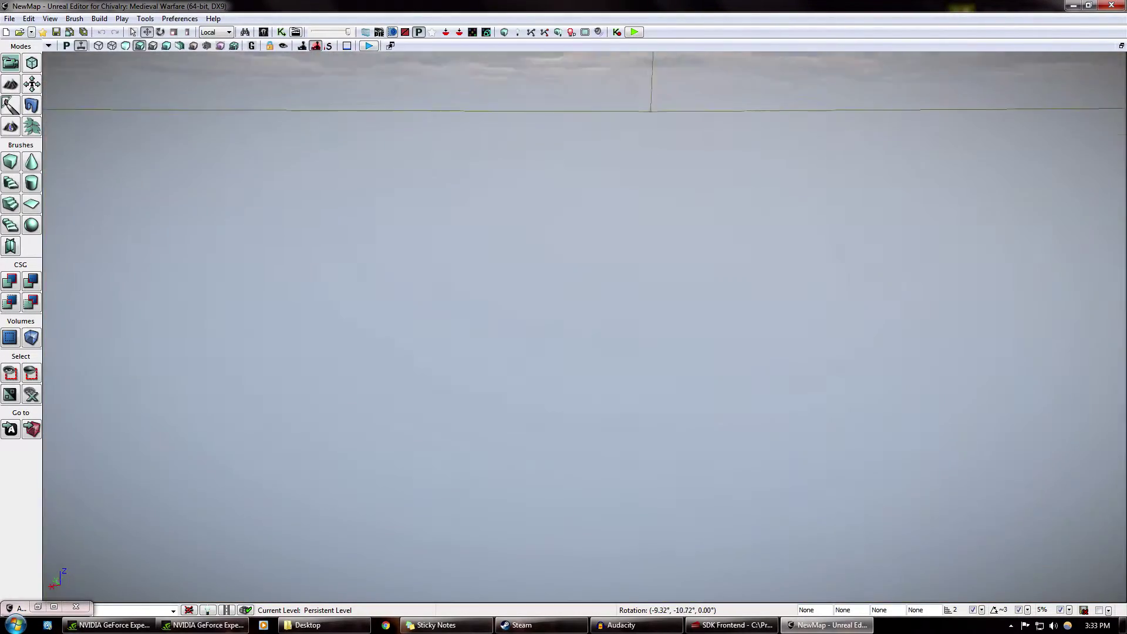
right_drag(717, 423, 762, 411)
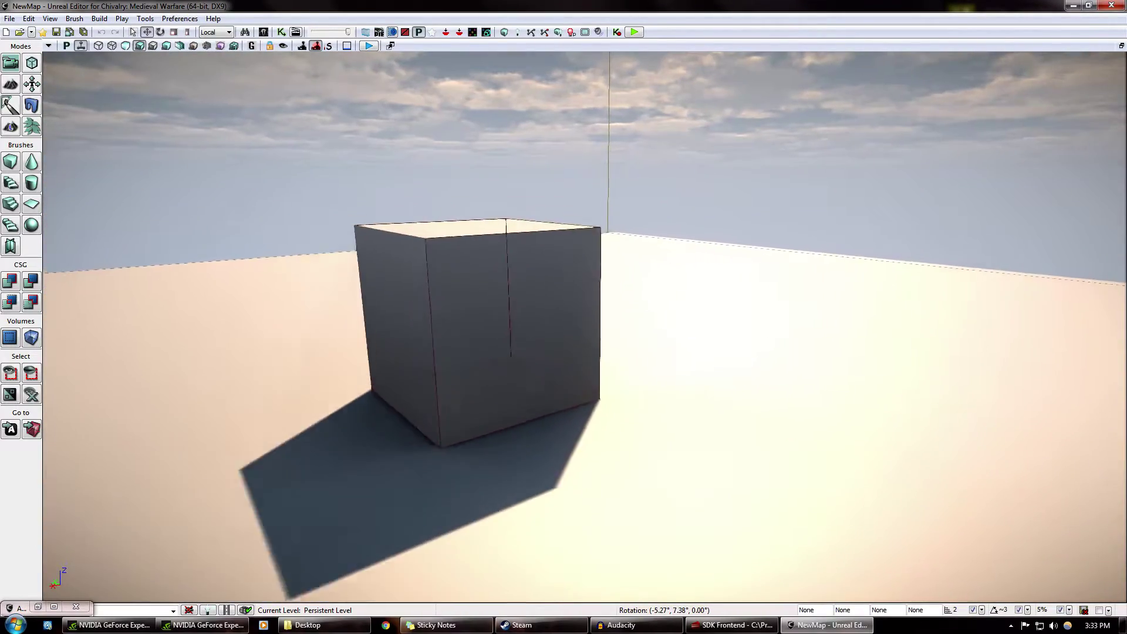
Practise flying the camera forward, backward and sideways around the cube, and set the camera speed to 1.0.
key(w)
key(s)
key(w)
key(s)
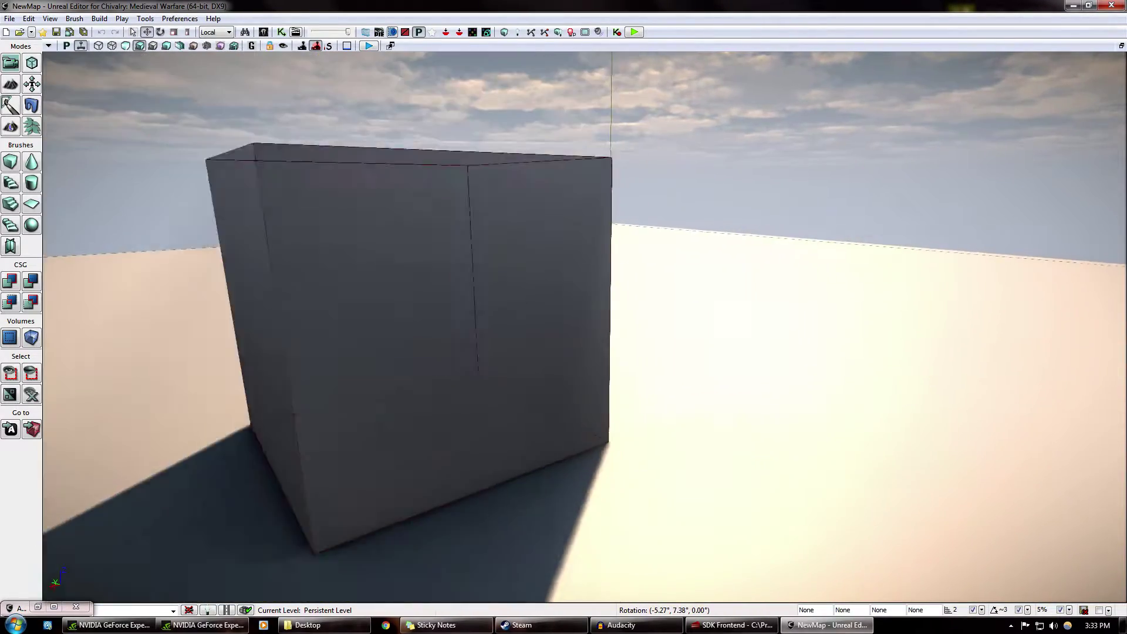
key(s)
key(w)
right_drag(762, 411, 760, 413)
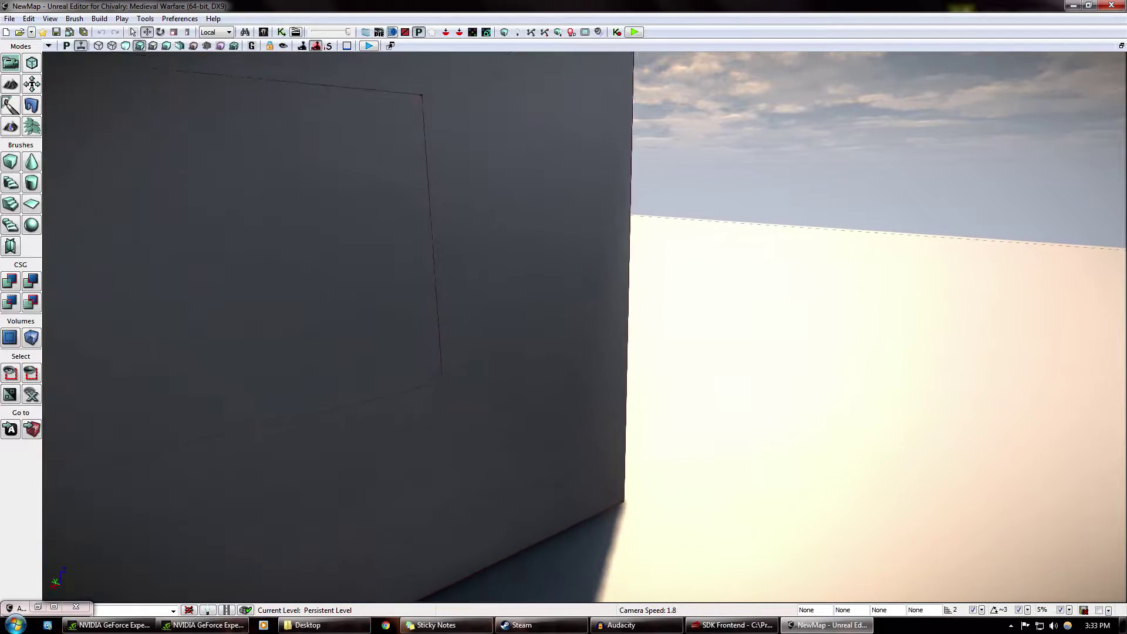
key(d)
key(a)
key(s)
scroll(761, 413, down, 6)
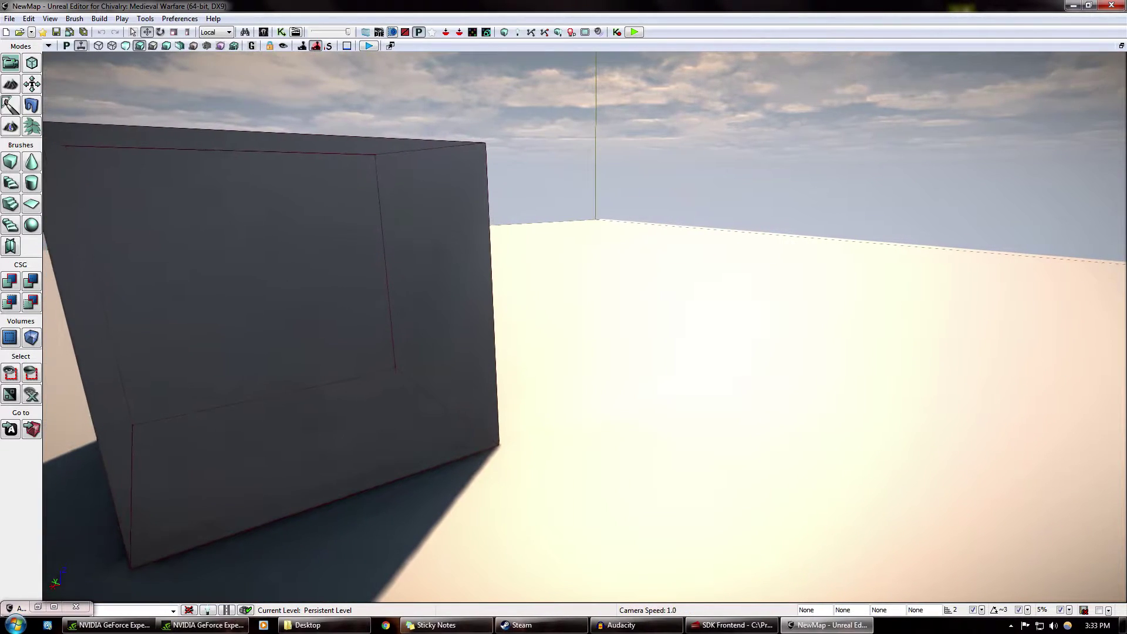
key(w)
Delete the default PlayerStart actor from the floor in front of the cube.
right_drag(761, 413, 637, 350)
key(d)
key(w)
key(s)
key(a)
key(w)
right_drag(682, 447, 725, 478)
click(724, 478)
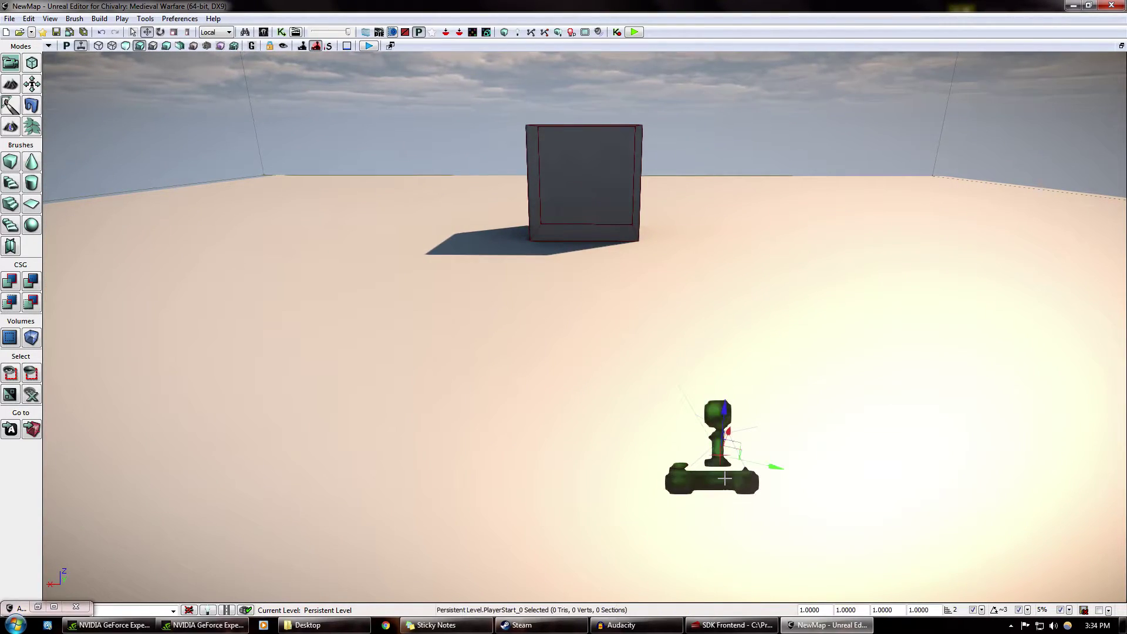
key(Delete)
Open the Content Browser and preview the "red" assets filtered to static meshes, ending with all object types shown.
right_drag(797, 474, 845, 484)
key(w)
key(a)
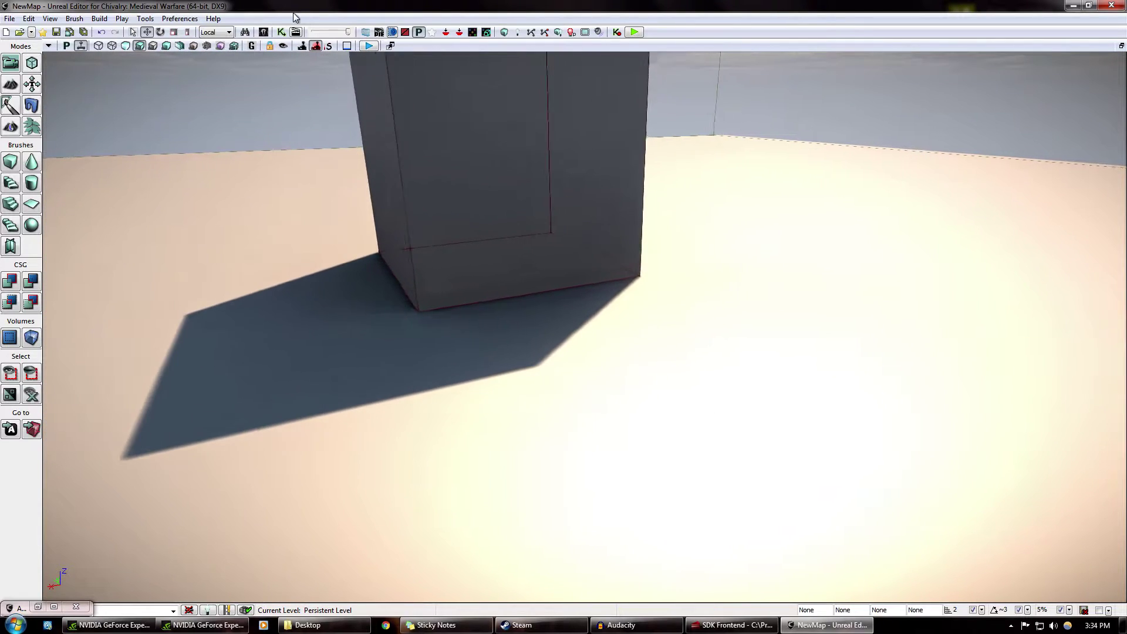
key(s)
key(d)
click(262, 32)
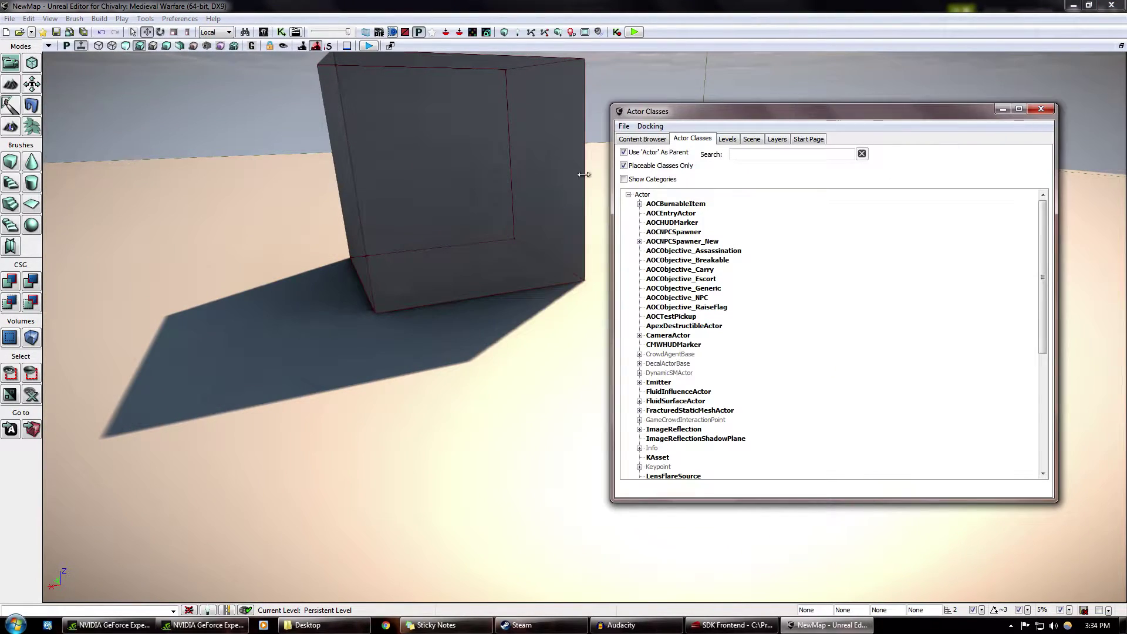
click(642, 139)
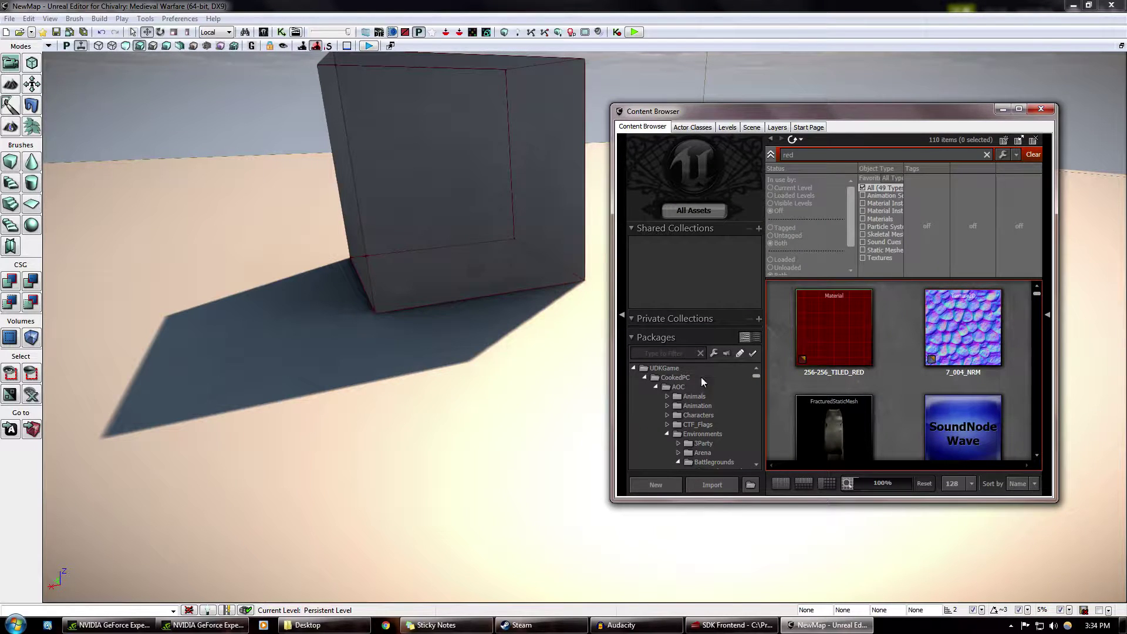
click(863, 250)
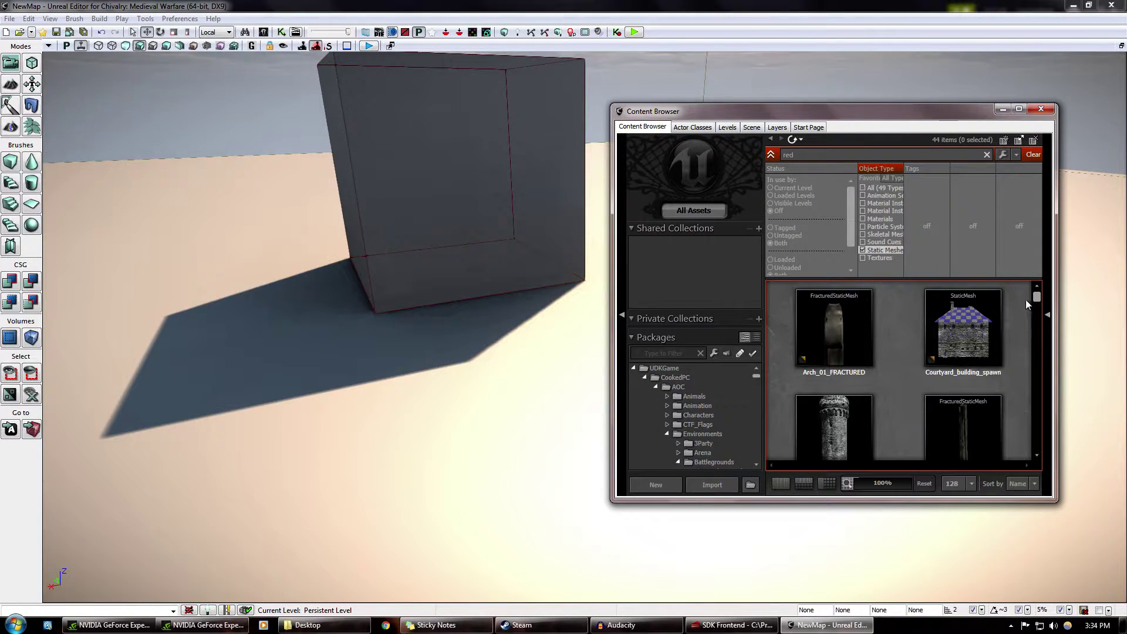
mouse_move(1034, 297)
mouse_down()
mouse_move(1034, 334)
mouse_move(1034, 297)
mouse_up()
click(880, 218)
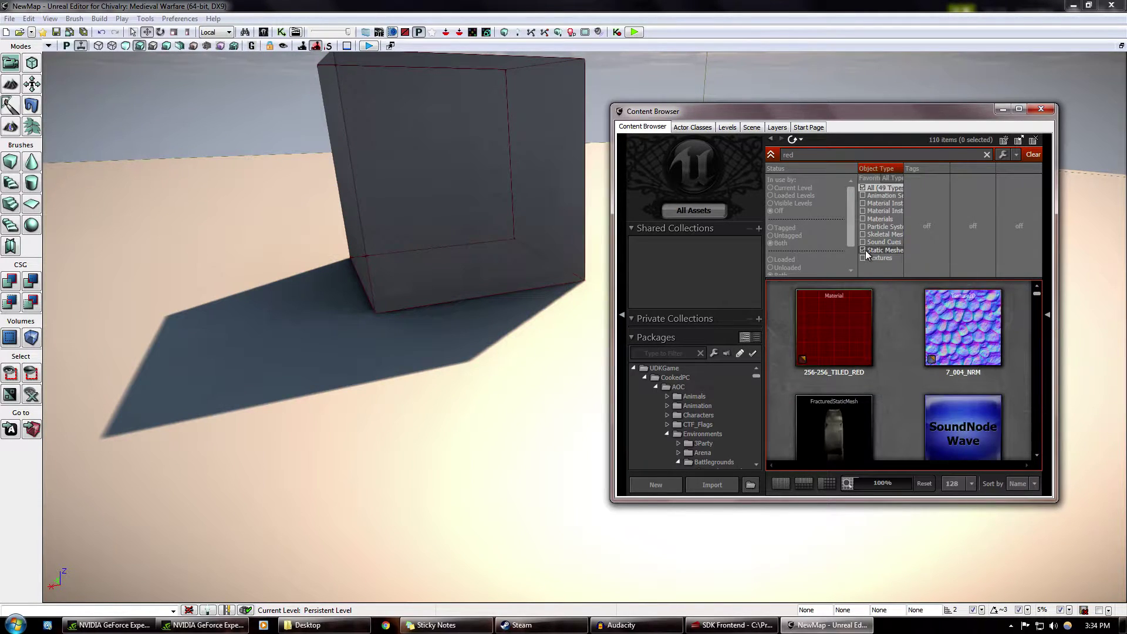
Search the actor classes for "aocplay" and place an AOCPlayerStart on the floor near the cube.
click(694, 127)
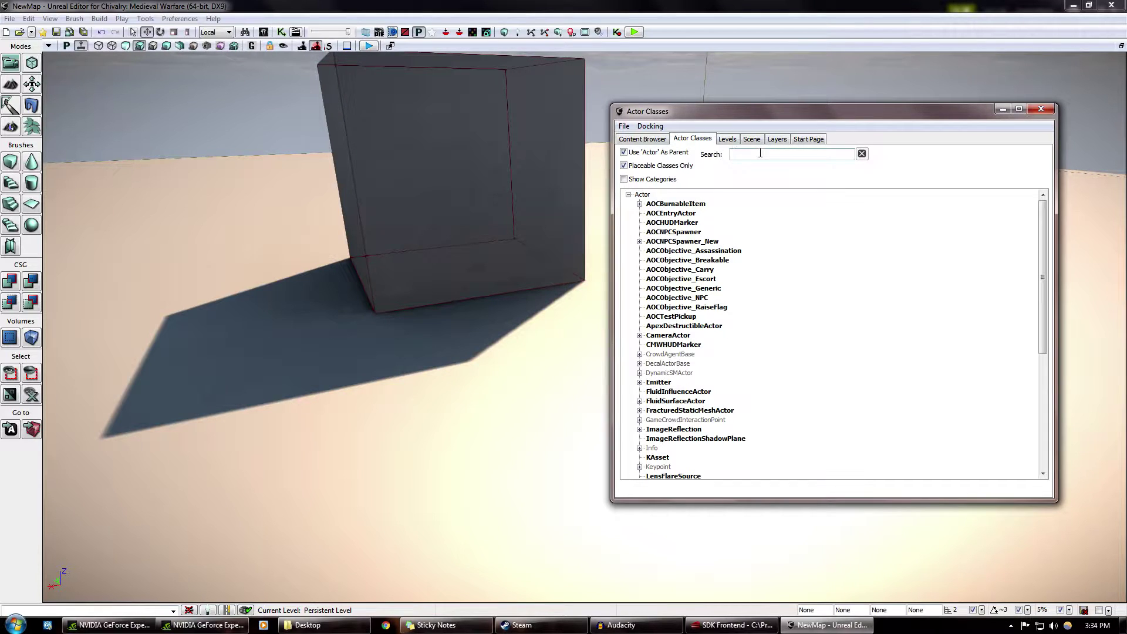
text(y)
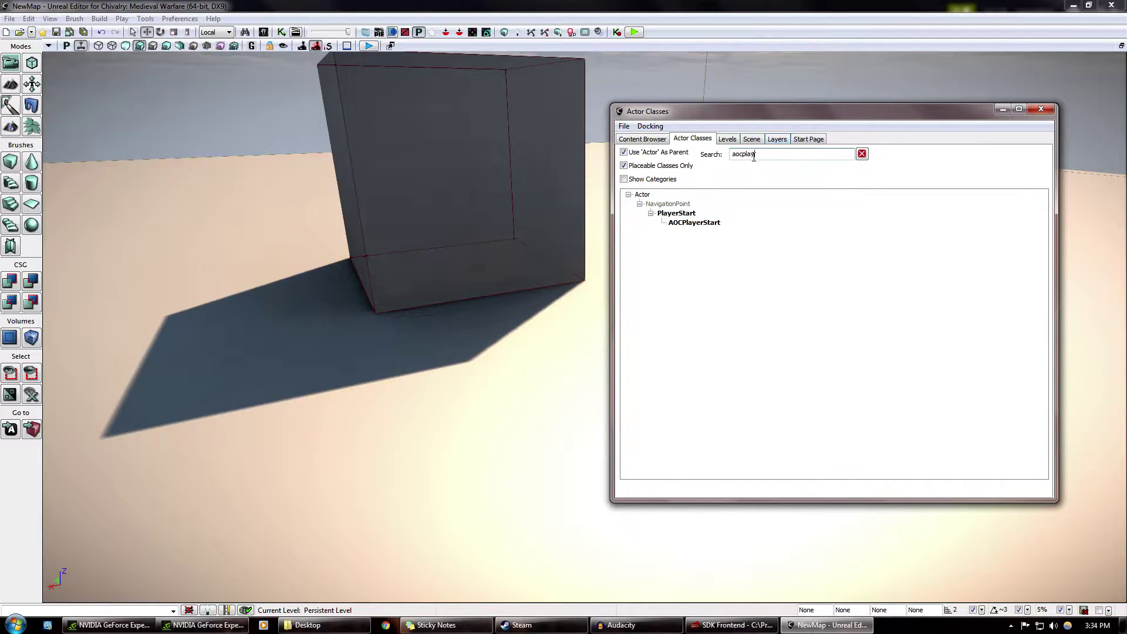
click(705, 225)
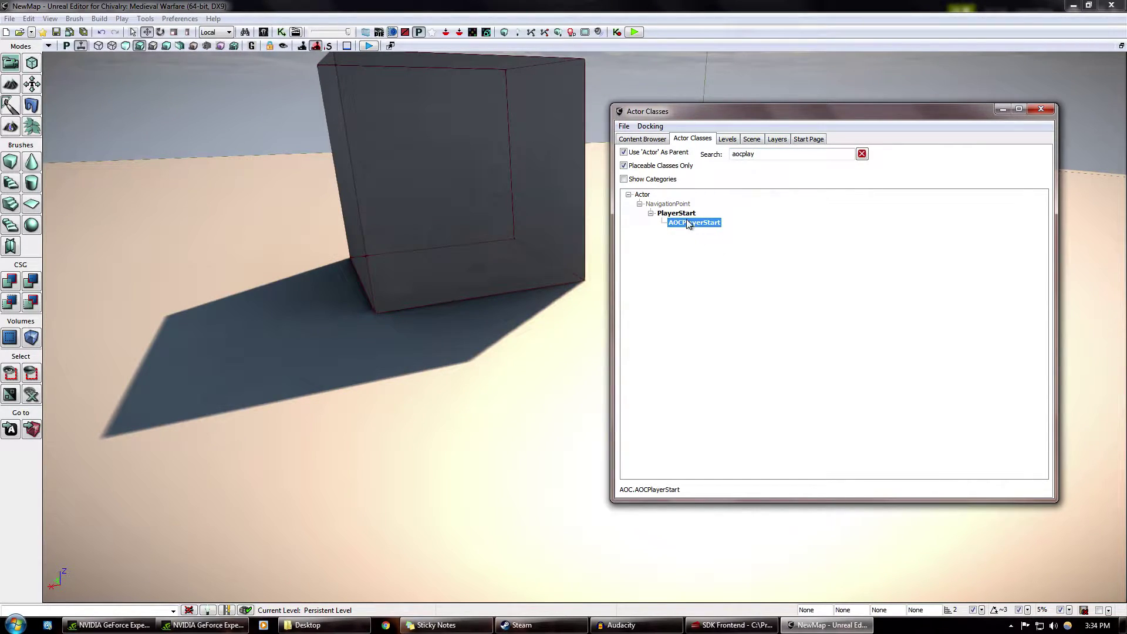
drag(570, 360, 474, 452)
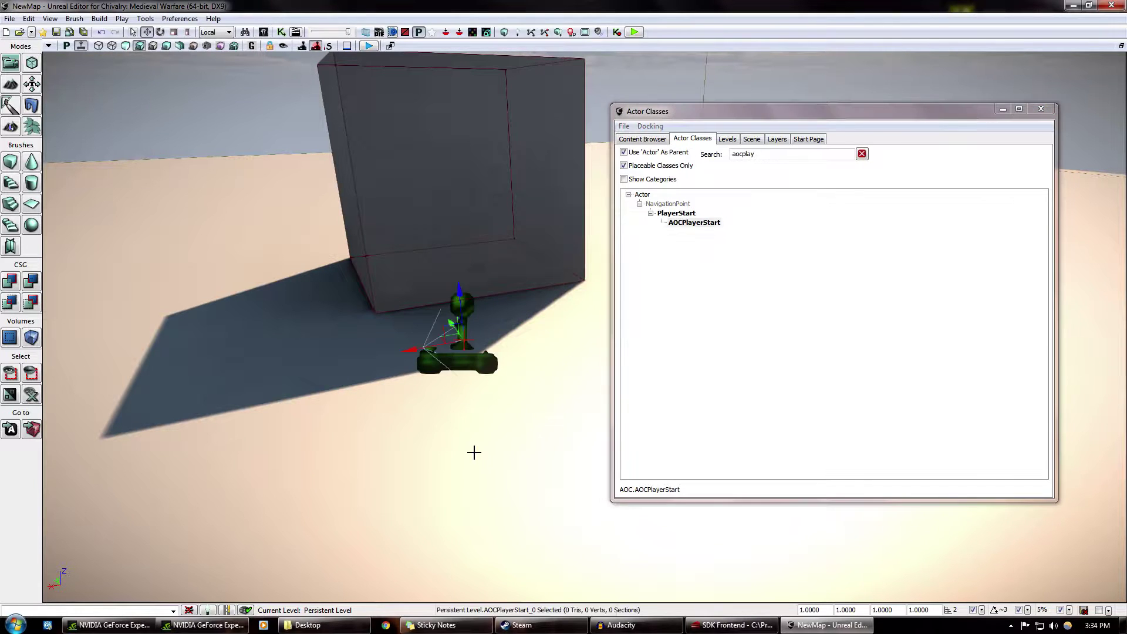
mouse_move(486, 447)
right_down()
mouse_move(376, 441)
mouse_move(499, 444)
mouse_move(517, 420)
mouse_move(434, 443)
mouse_move(505, 435)
mouse_move(496, 431)
right_up()
click(700, 226)
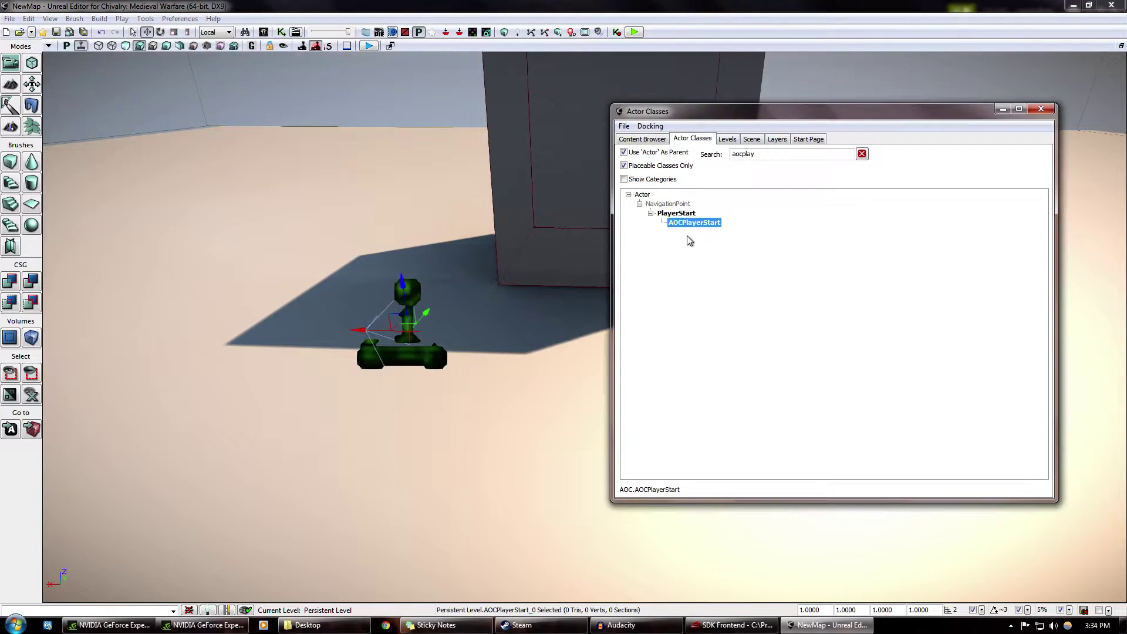
Place two more AOCPlayerStart actors on the floor, one beside the first near the cube and one farther away, and close the class browser.
drag(688, 225, 540, 343)
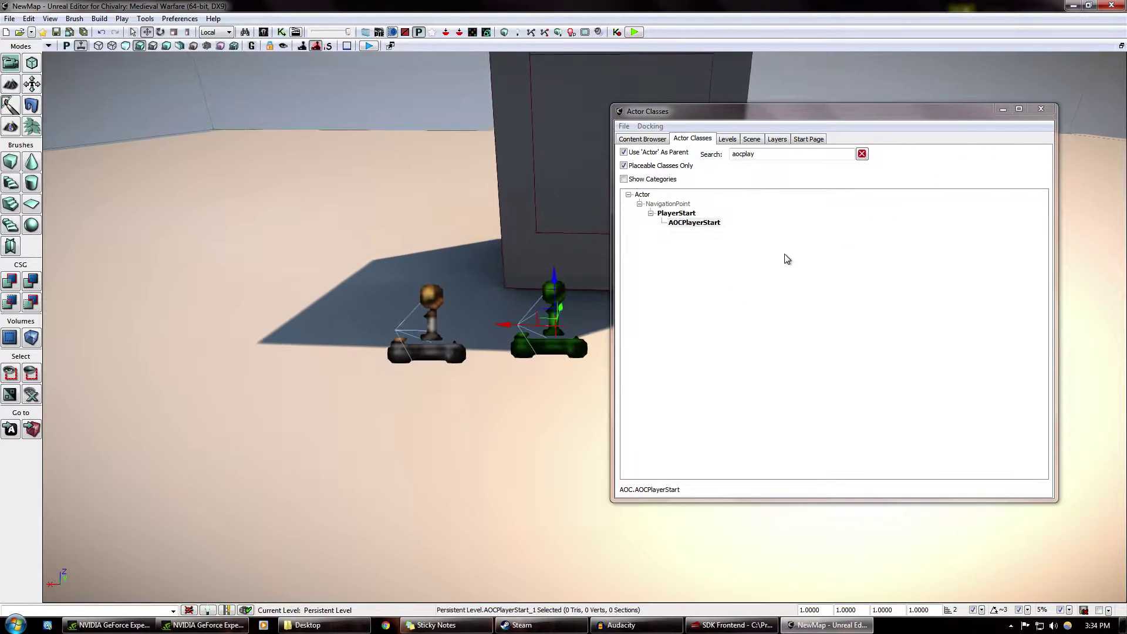
drag(690, 223, 202, 408)
click(1041, 109)
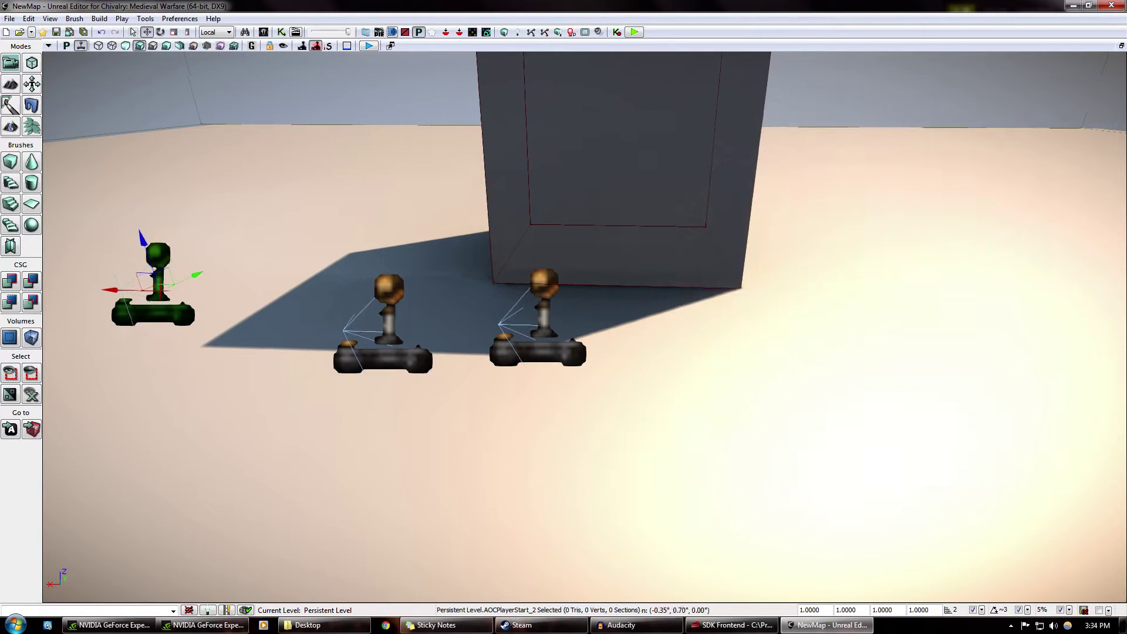
Reposition the first AOCPlayerStart between the other two by moving it along its red axis, across the floor plane and vertically.
right_drag(709, 421, 645, 433)
click(572, 338)
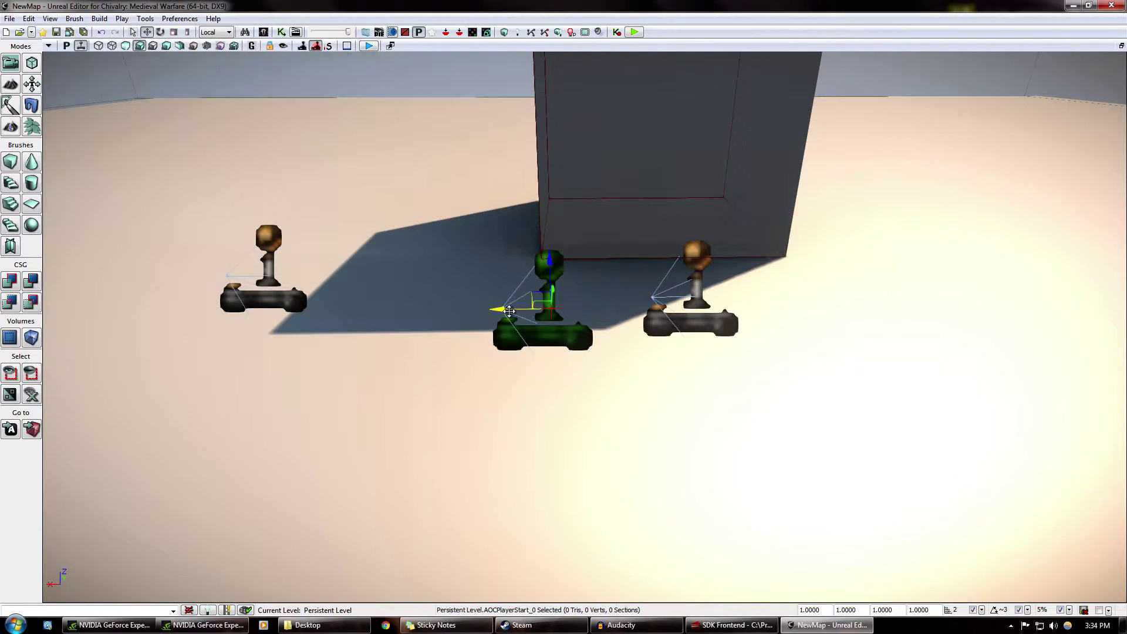
drag(509, 311, 413, 312)
key(a)
right_drag(596, 433, 755, 418)
scroll(511, 385, down, 5)
scroll(511, 385, up, 4)
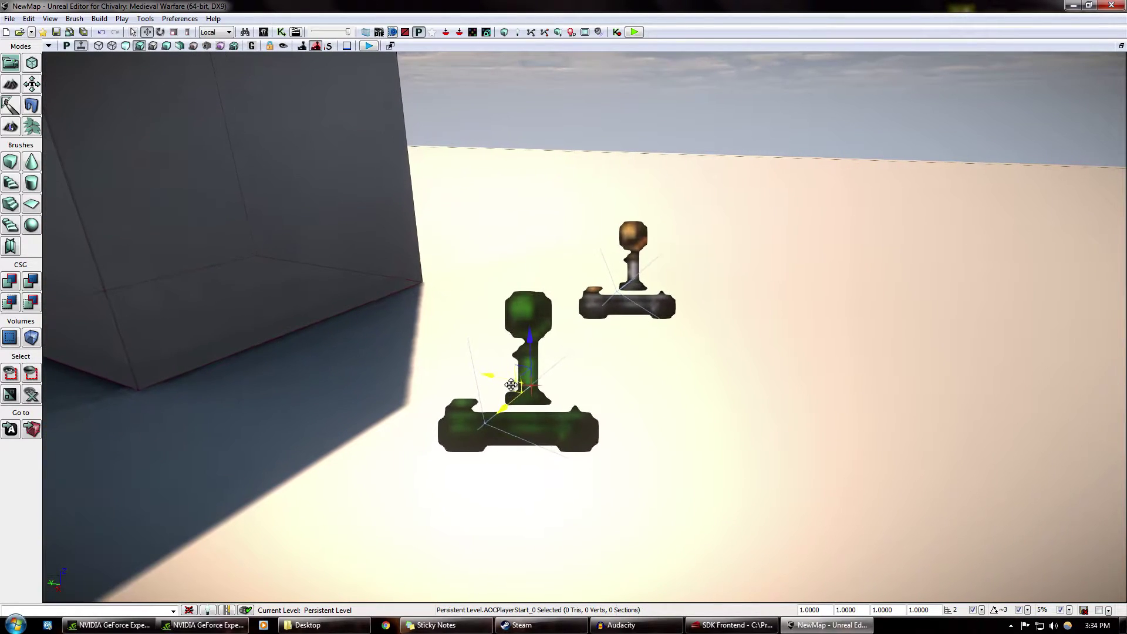
drag(509, 389, 477, 338)
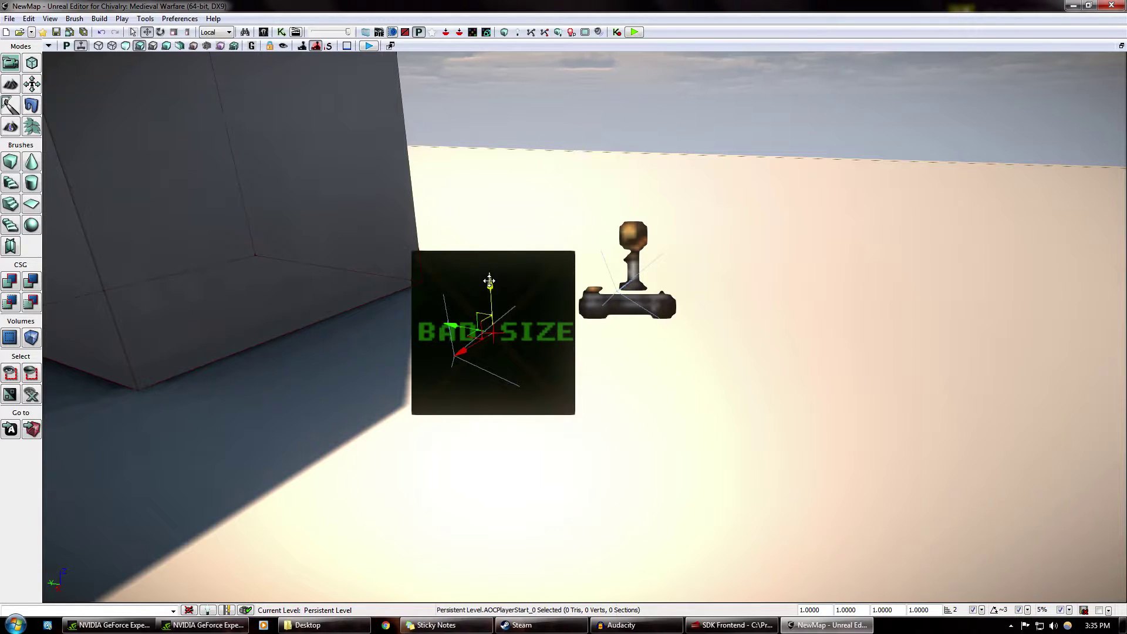
drag(489, 281, 487, 273)
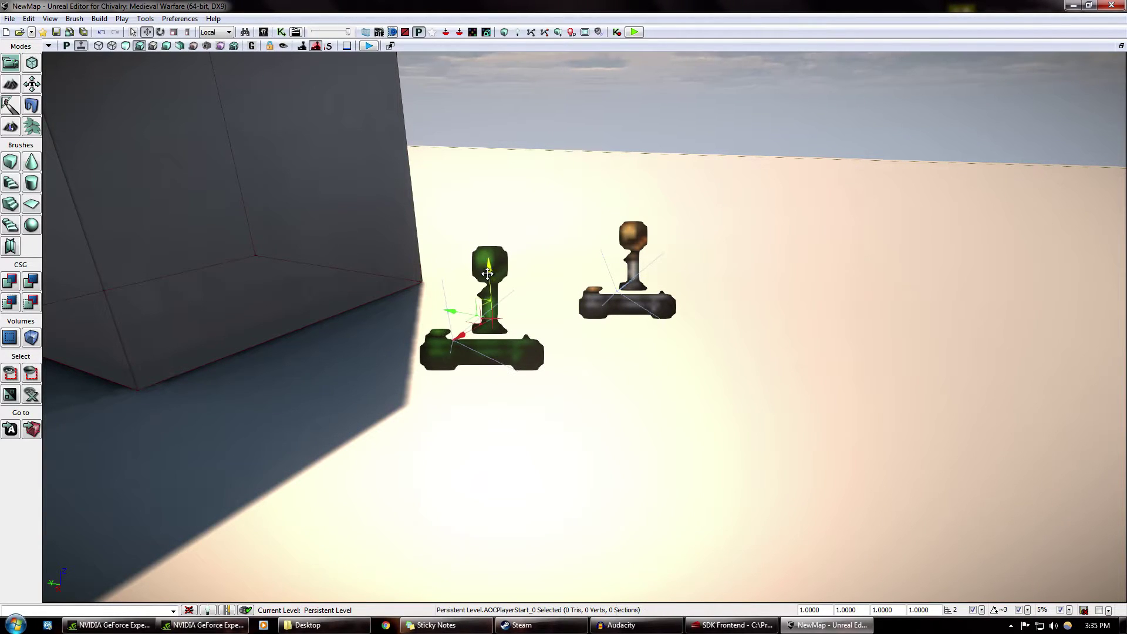
right_drag(644, 355, 713, 408)
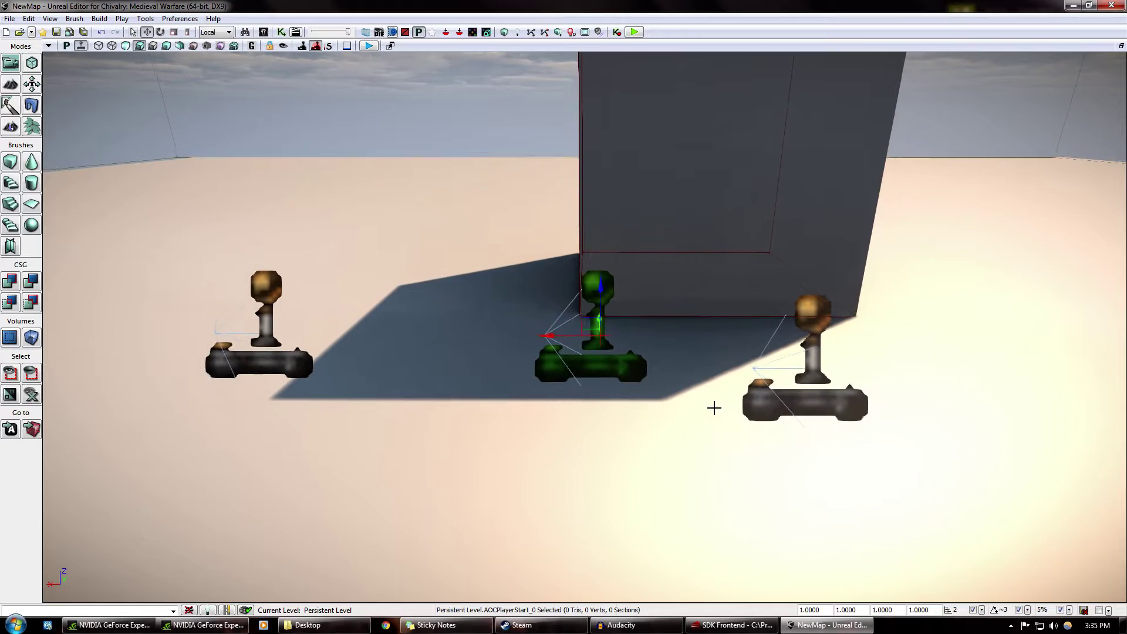
scroll(714, 407, down, 1)
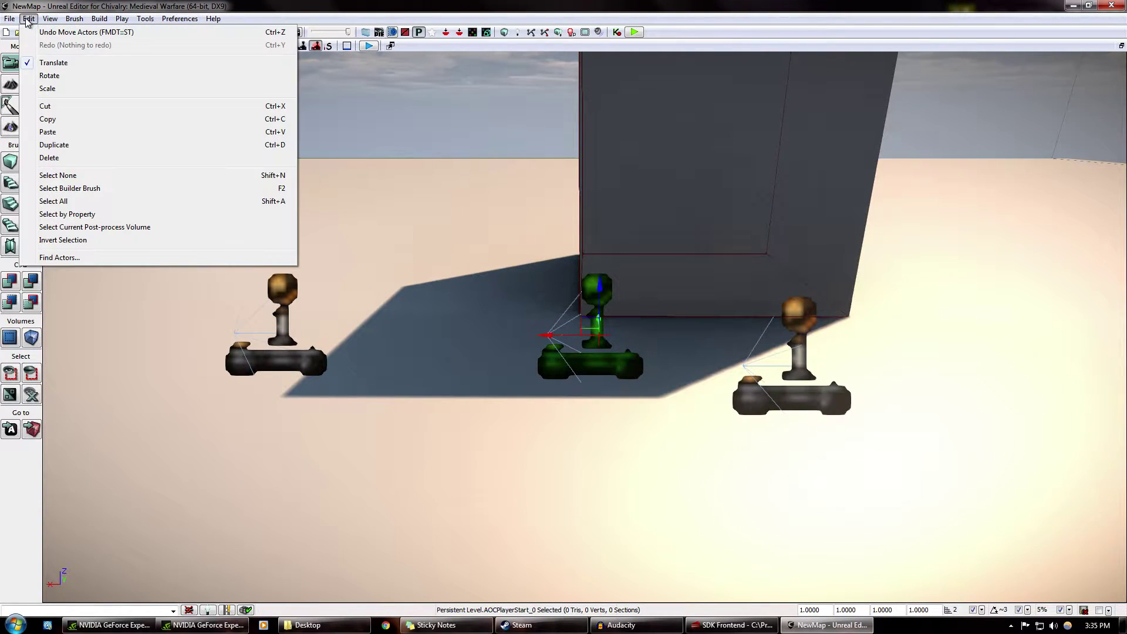
In the world properties, set both the Default Game Type and the Game Type For PIE to AOCTD.
mouse_move(45, 21)
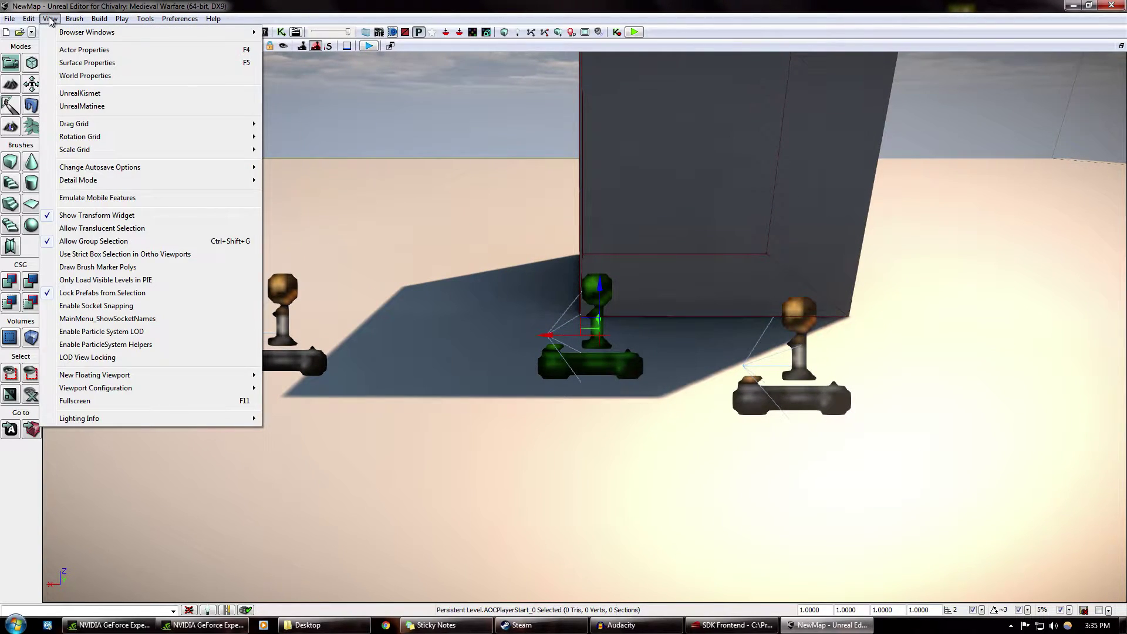
click(84, 76)
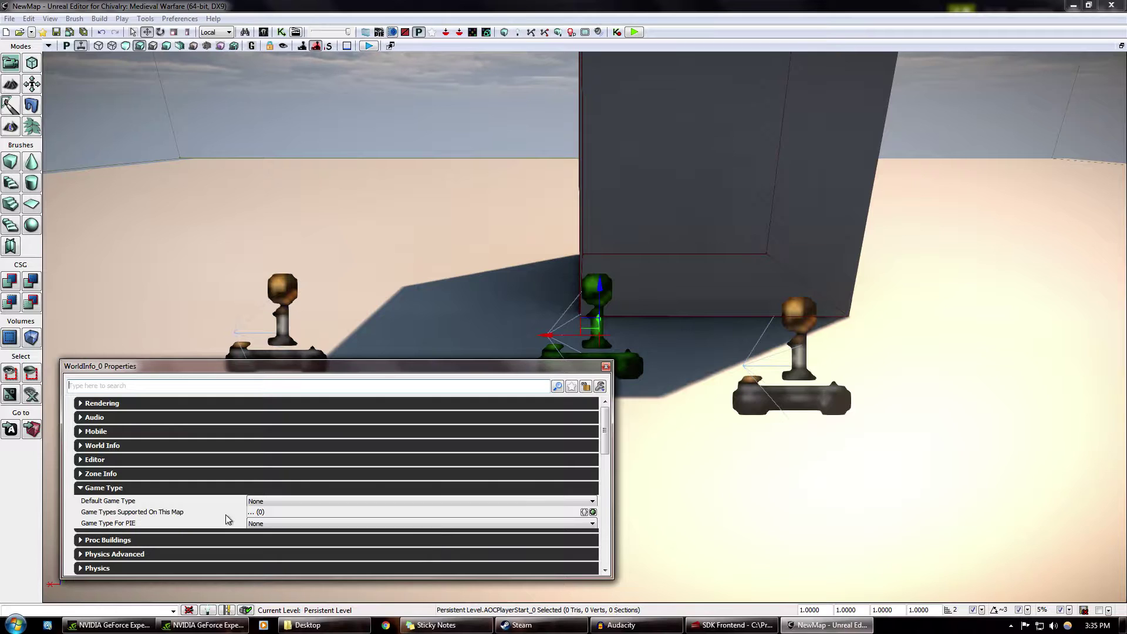
click(266, 502)
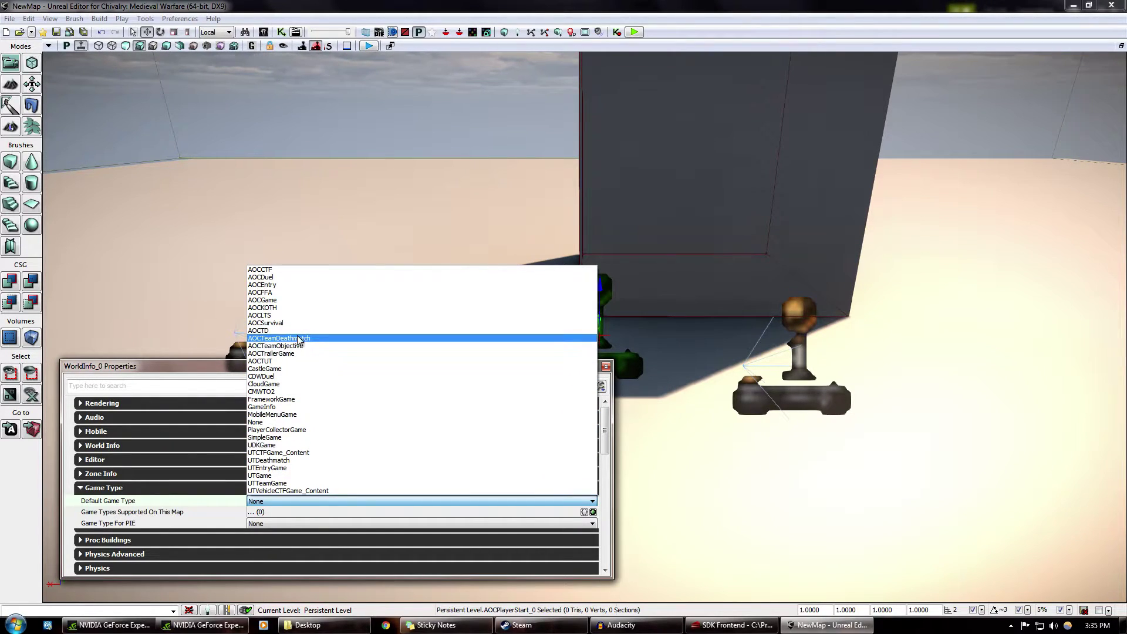
click(262, 331)
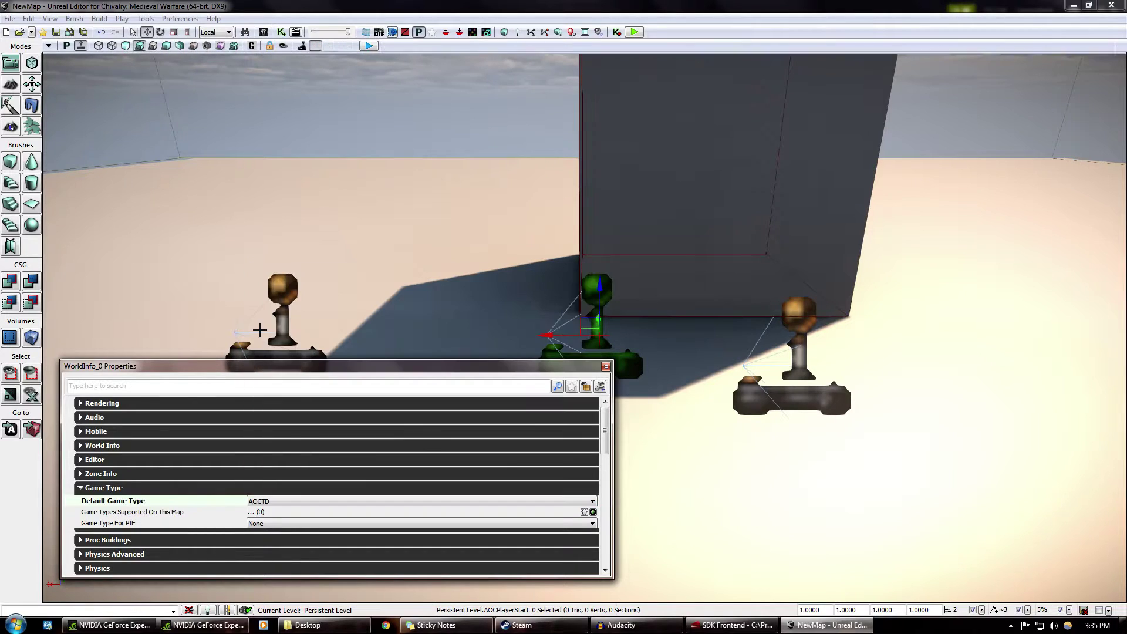
click(274, 527)
click(333, 354)
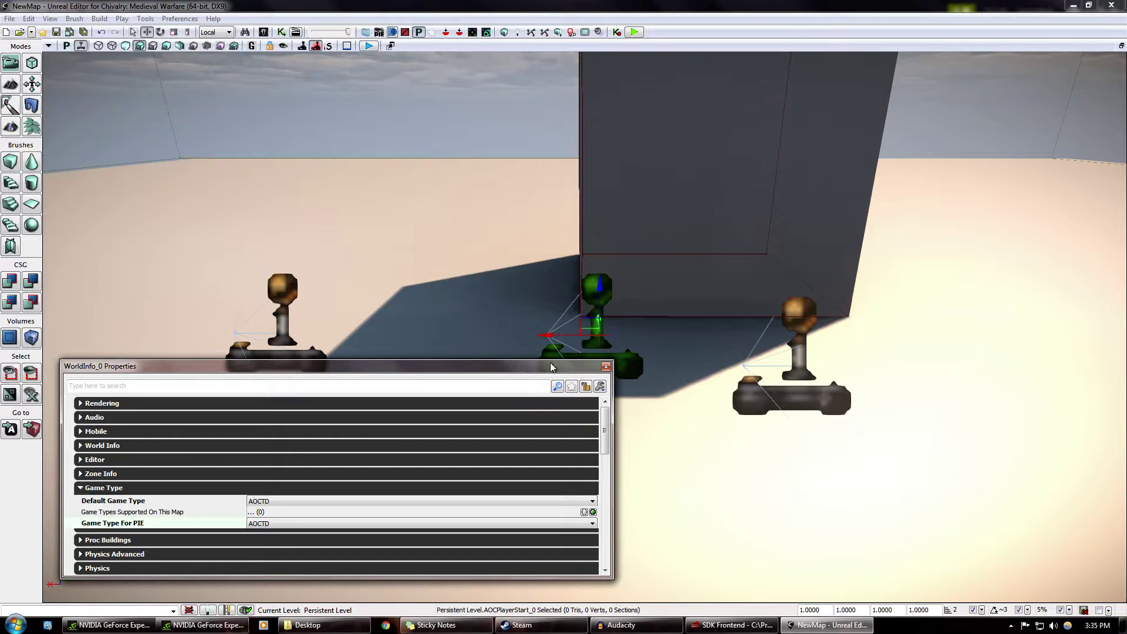
Set the Player Start Faction to EFAC_MASON on the middle AOCPlayerStart and to EFAC_AGATHA on the one at the cube's sunlit side.
click(634, 369)
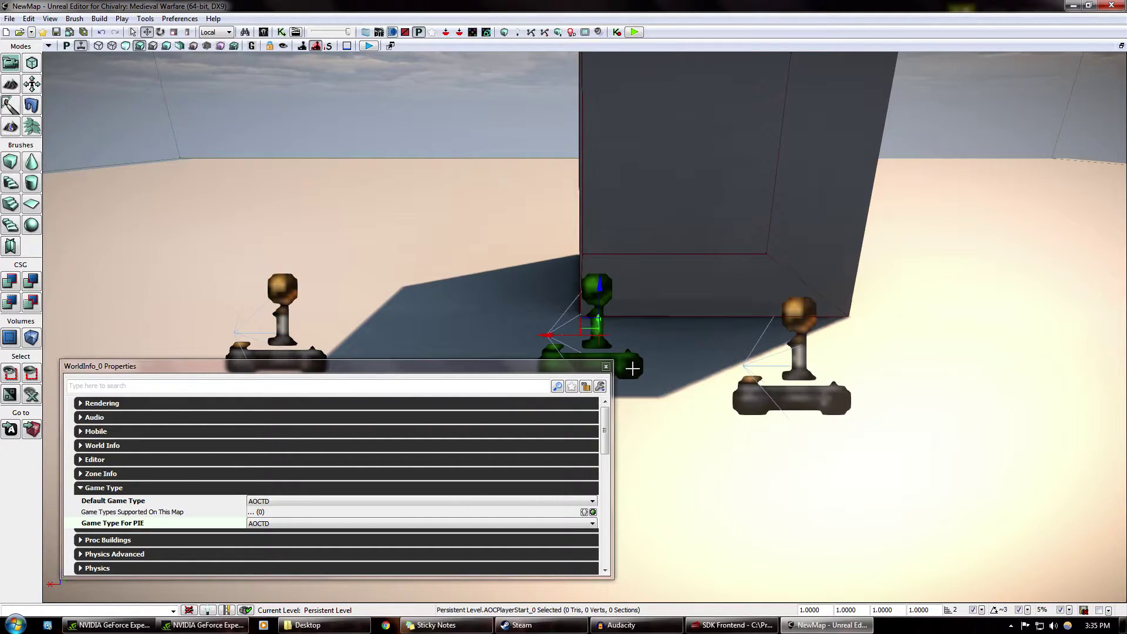
double_click(632, 368)
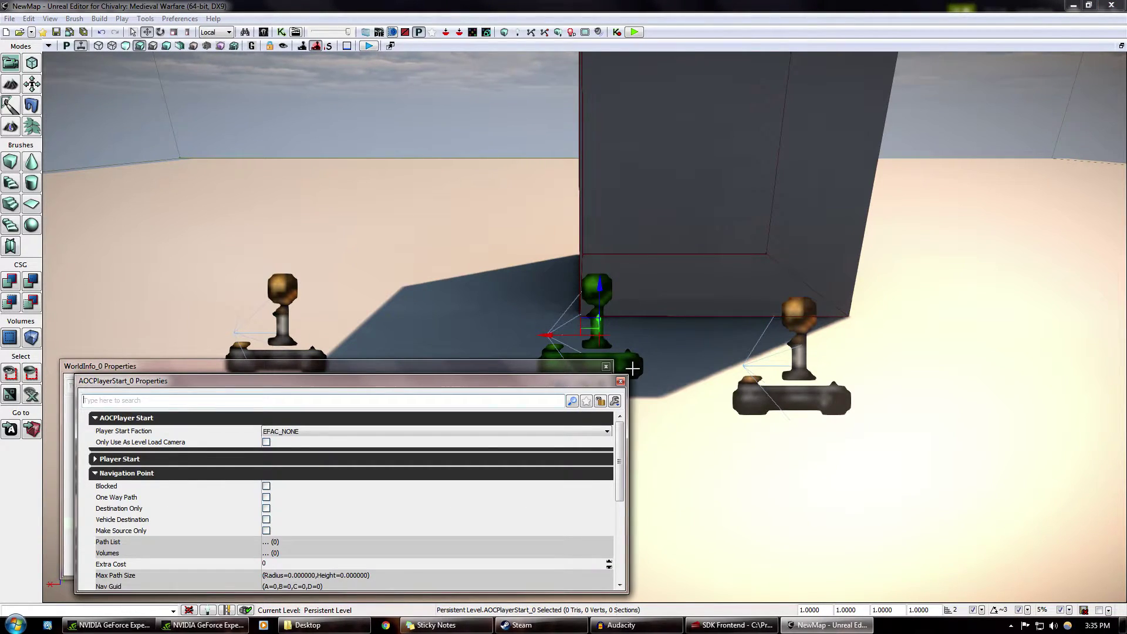
click(300, 432)
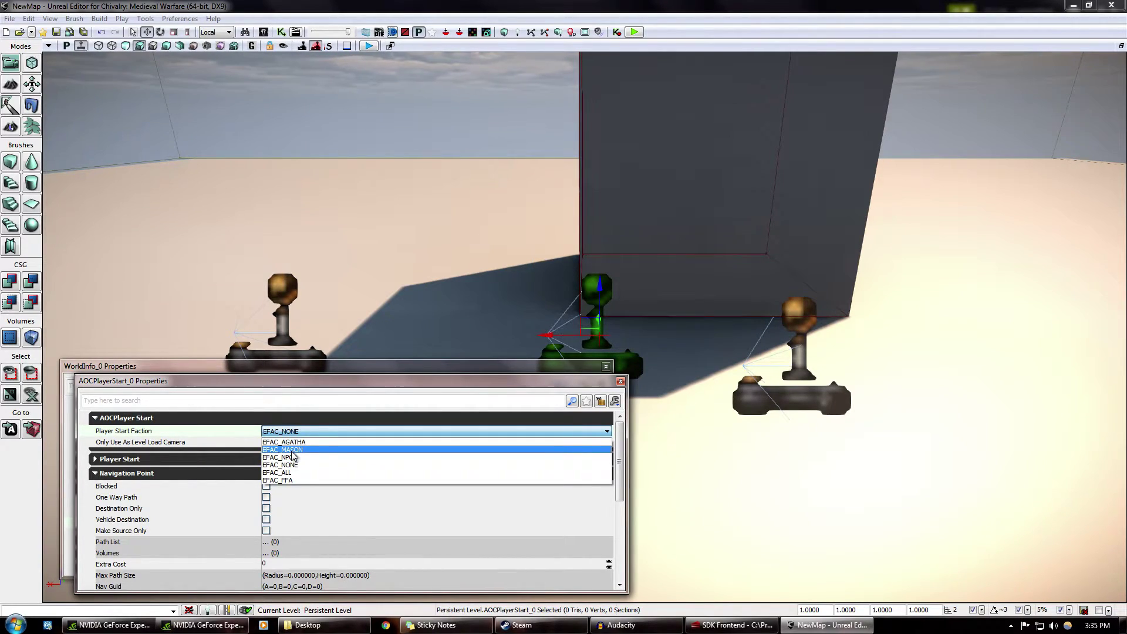
click(294, 450)
click(787, 400)
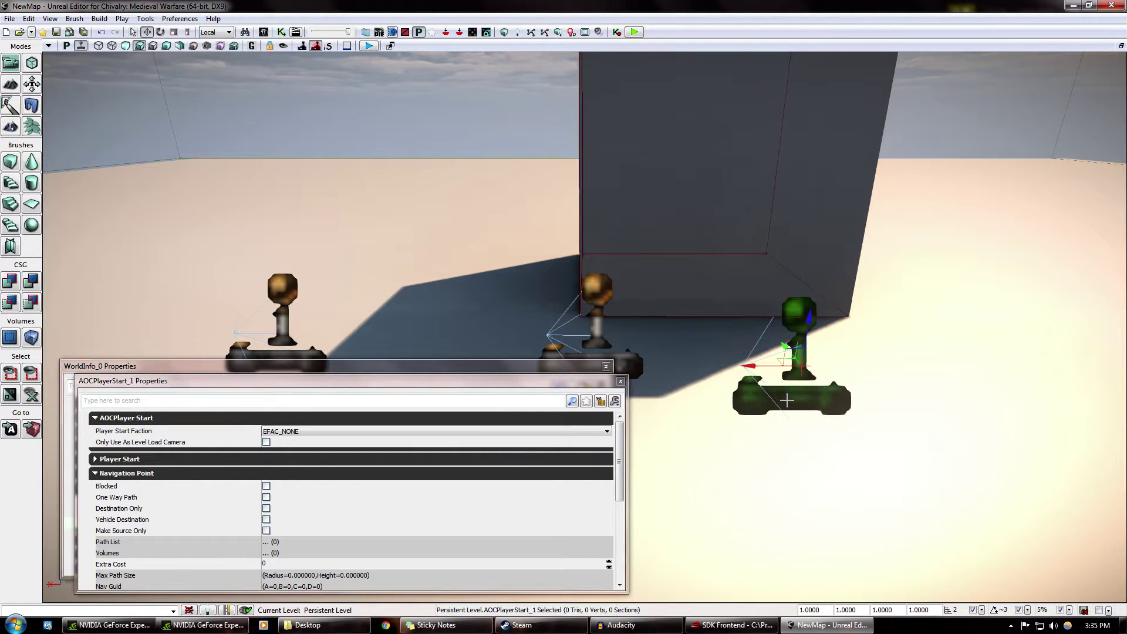
click(325, 437)
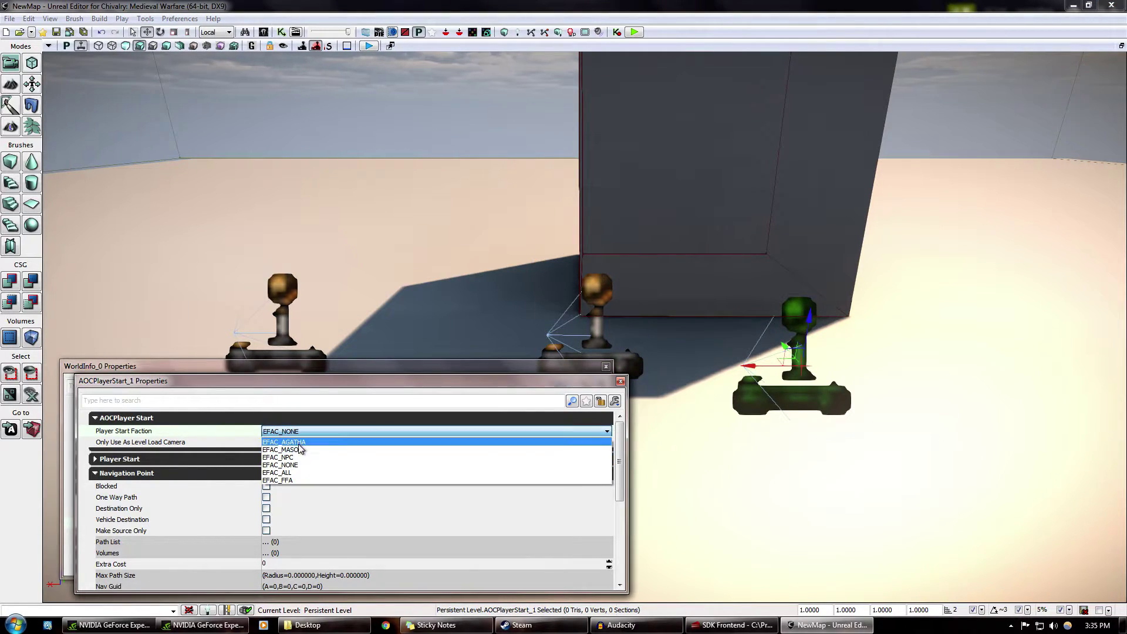
click(298, 445)
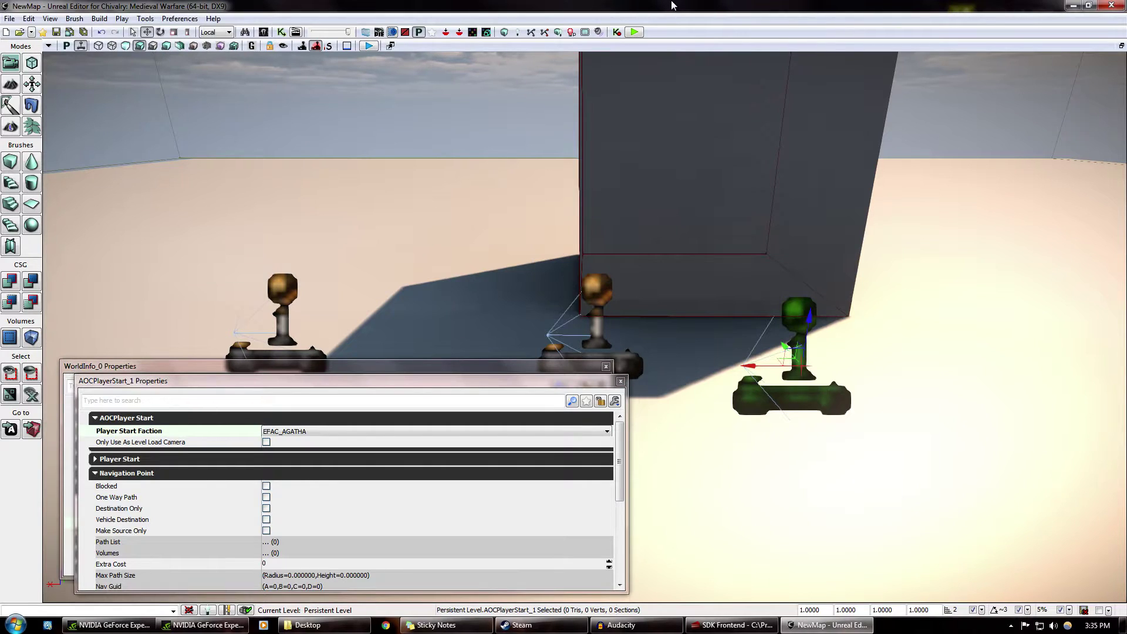
Playtest the map in the editor preview by joining the Mason Order, and exit back to the editor.
click(635, 32)
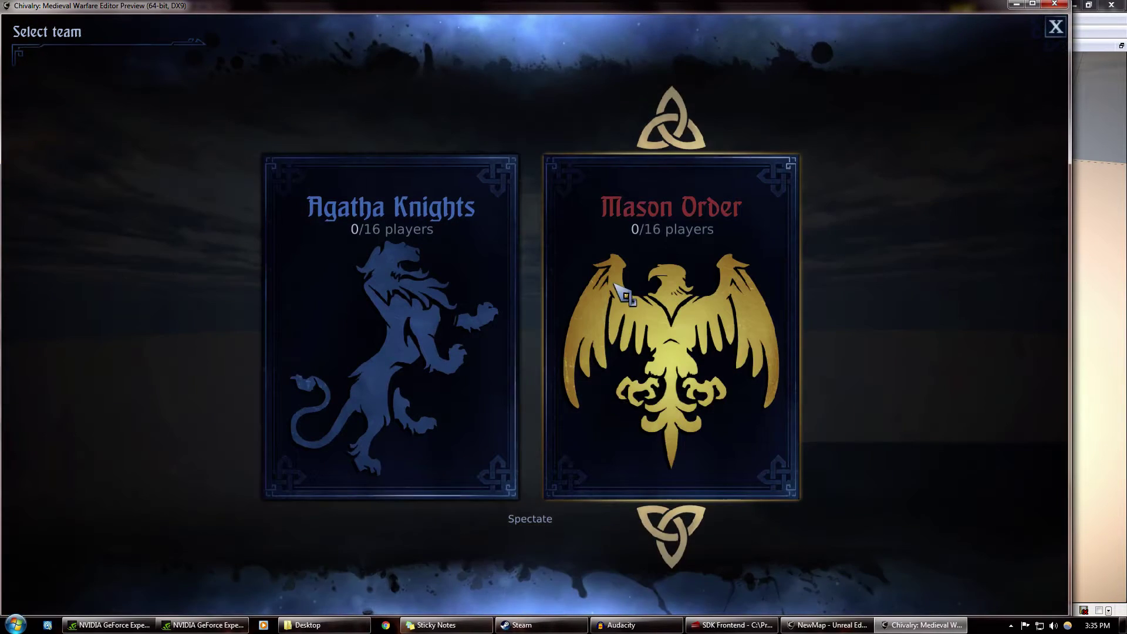
click(625, 294)
click(634, 285)
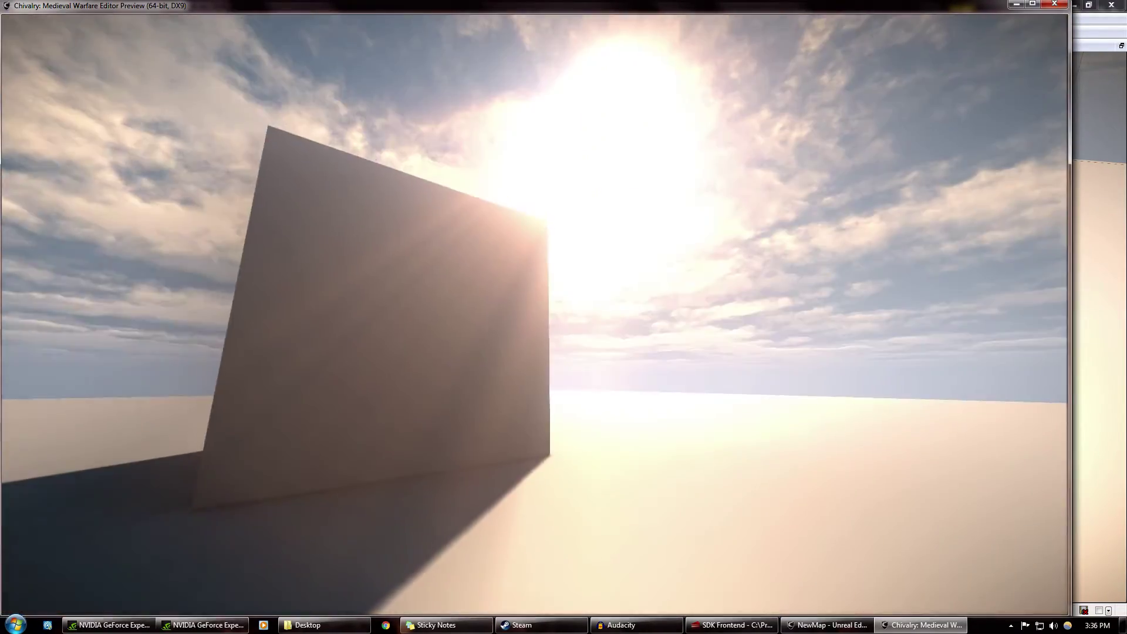
key(Escape)
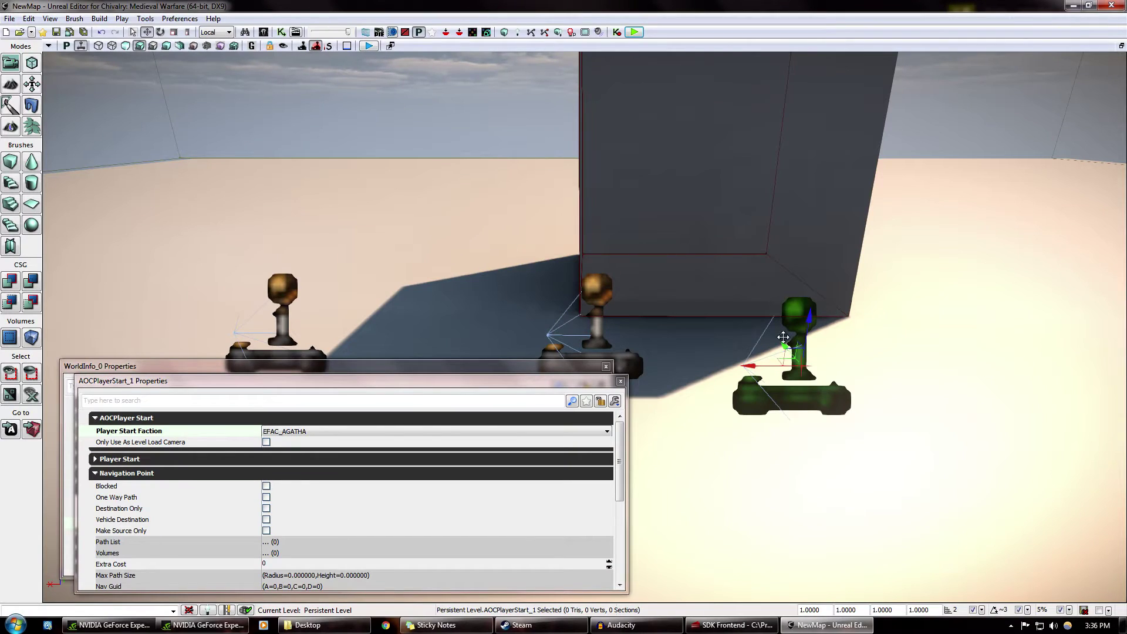
Build the AI paths for the map and playtest it again as the Mason Order, then exit the preview.
click(531, 33)
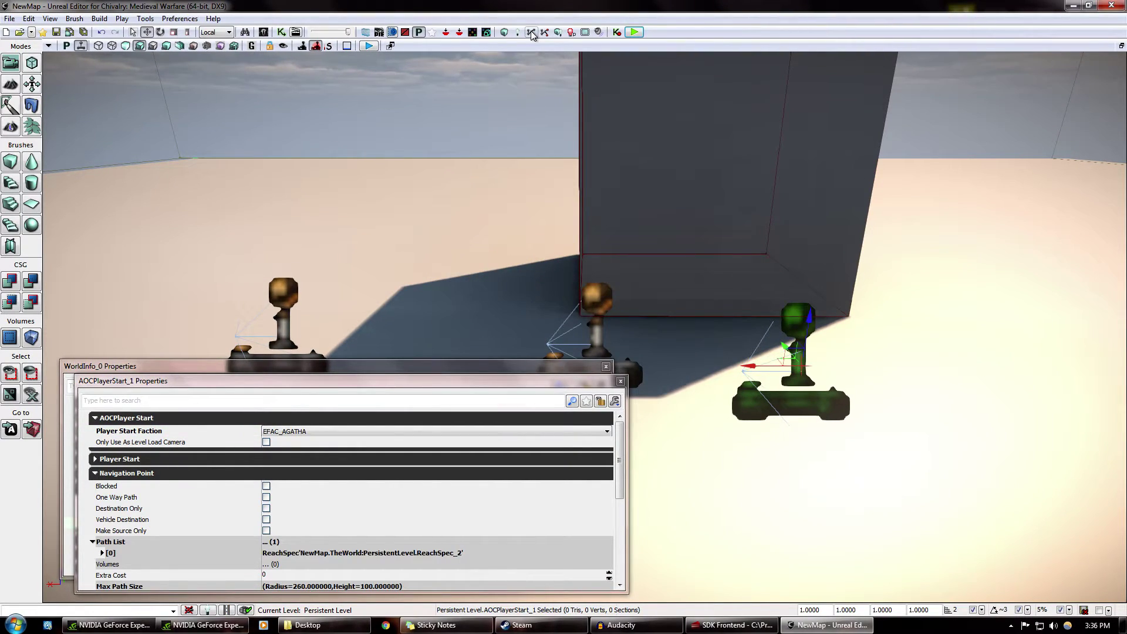
click(634, 32)
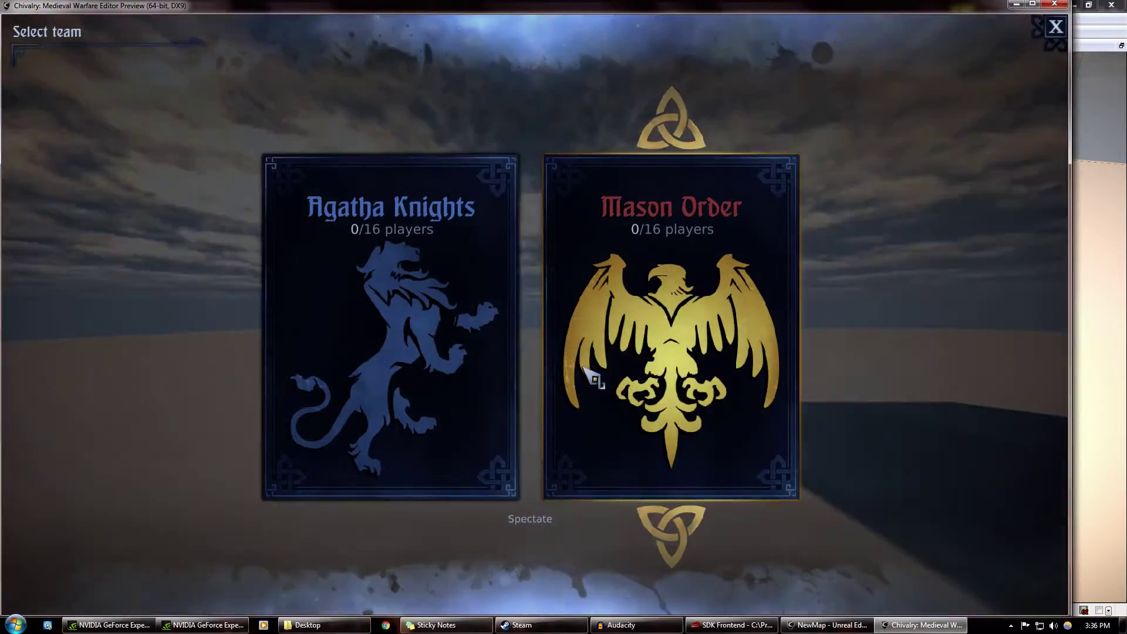
click(589, 373)
click(610, 328)
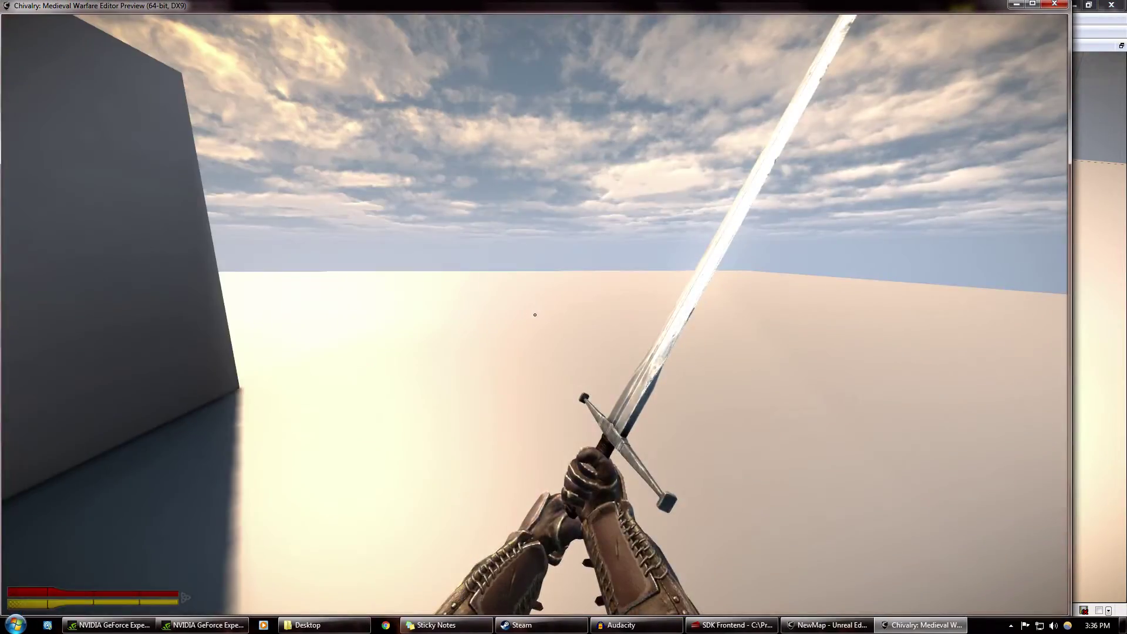
key(Escape)
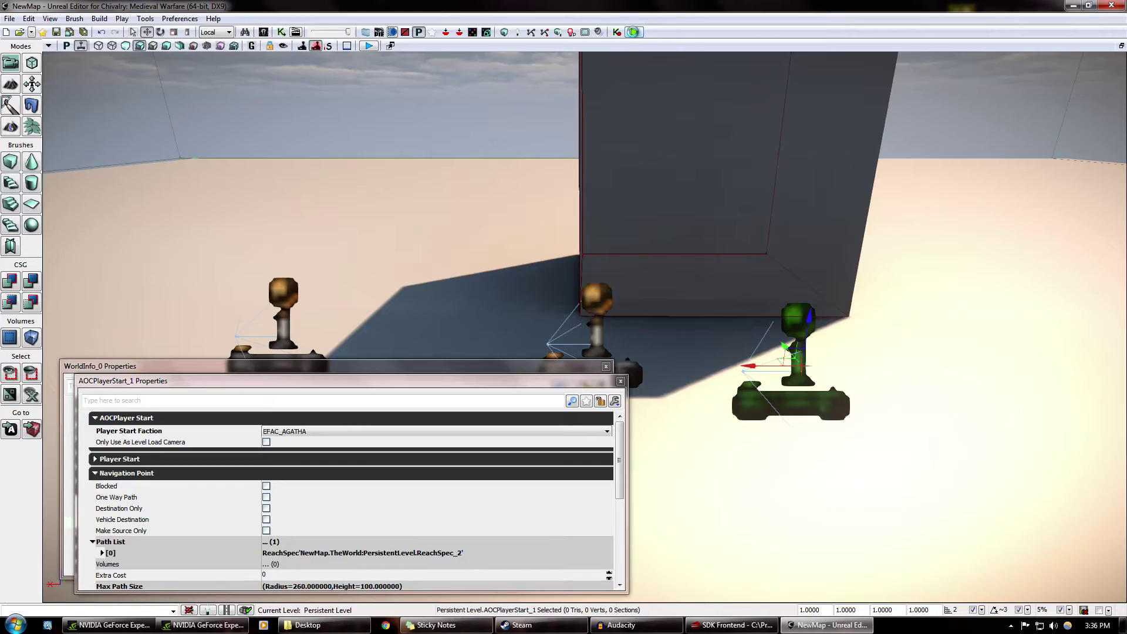
Playtest the map as the Agatha Knights, checking the spawned character in third person, and exit the preview.
click(634, 32)
click(452, 279)
click(608, 331)
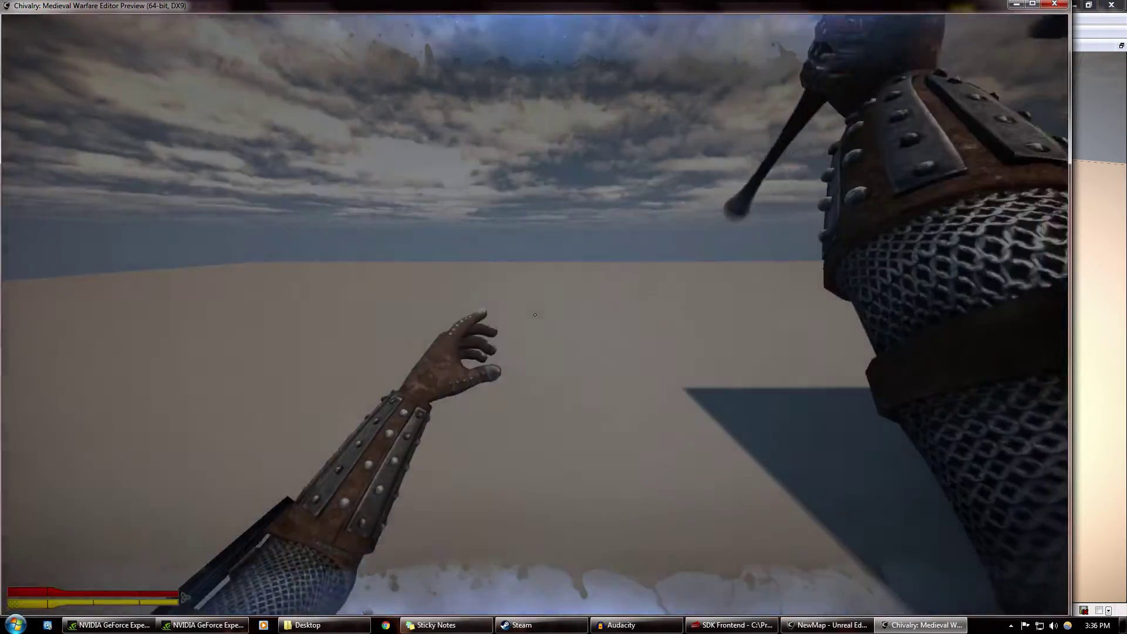
key(p)
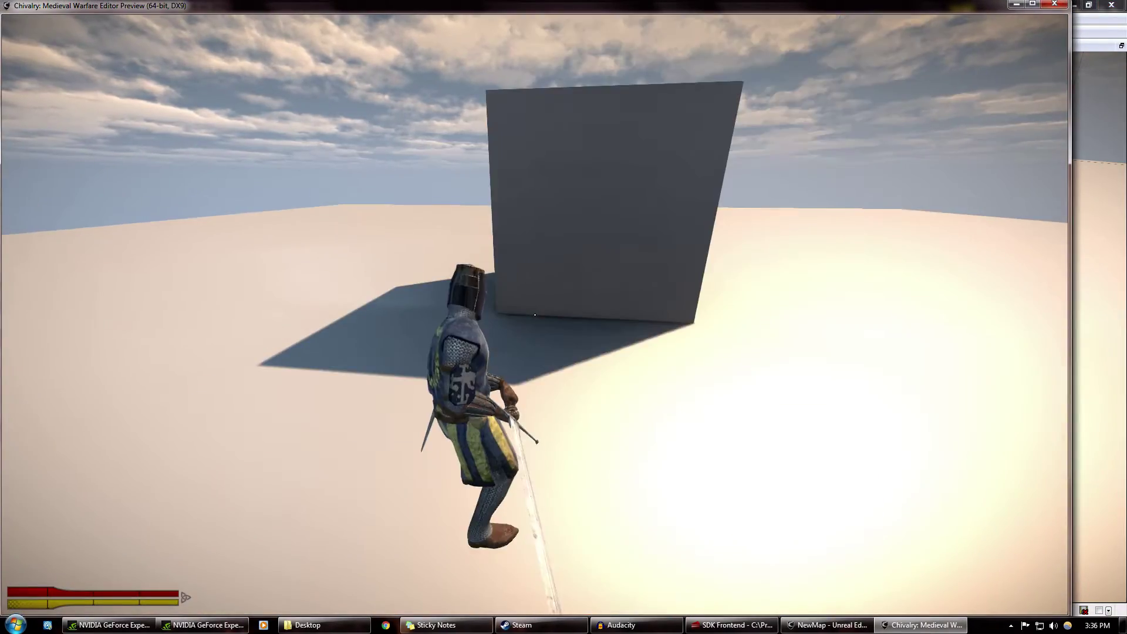
key(f)
key(Escape)
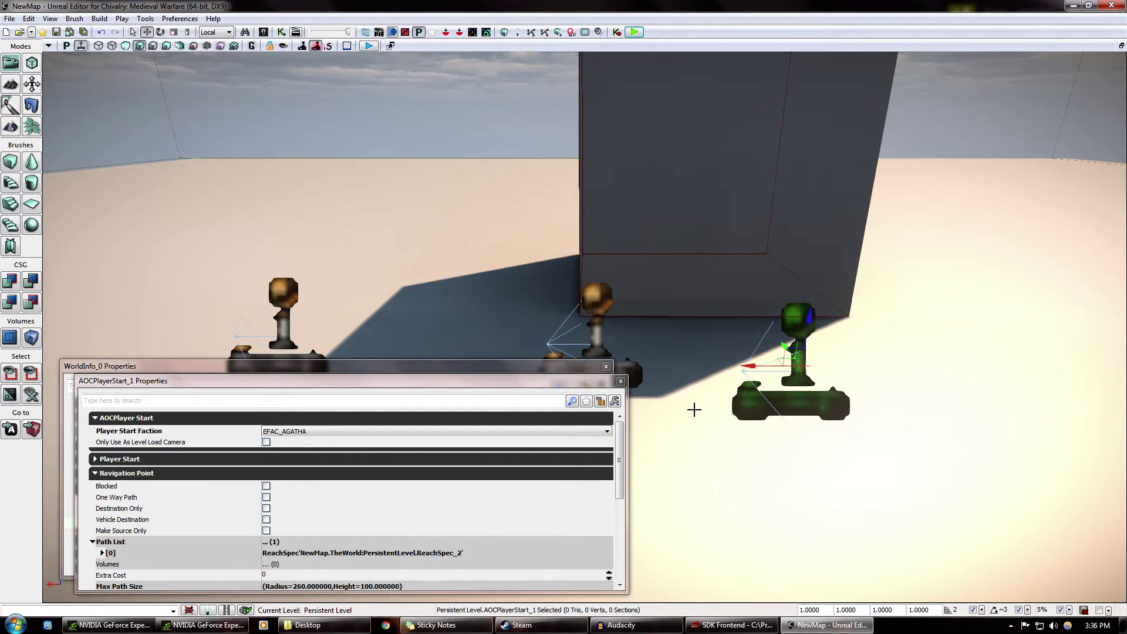
Set the Player Start Faction to EFAC_ALL on the AOCPlayerStart farthest from the cube.
click(282, 299)
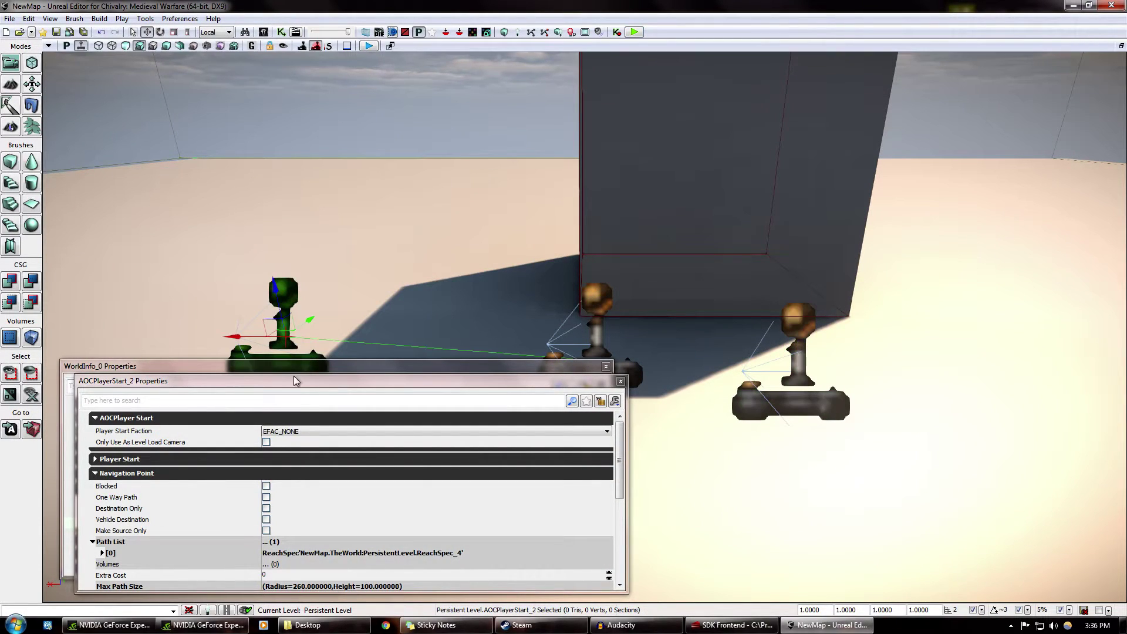
click(303, 431)
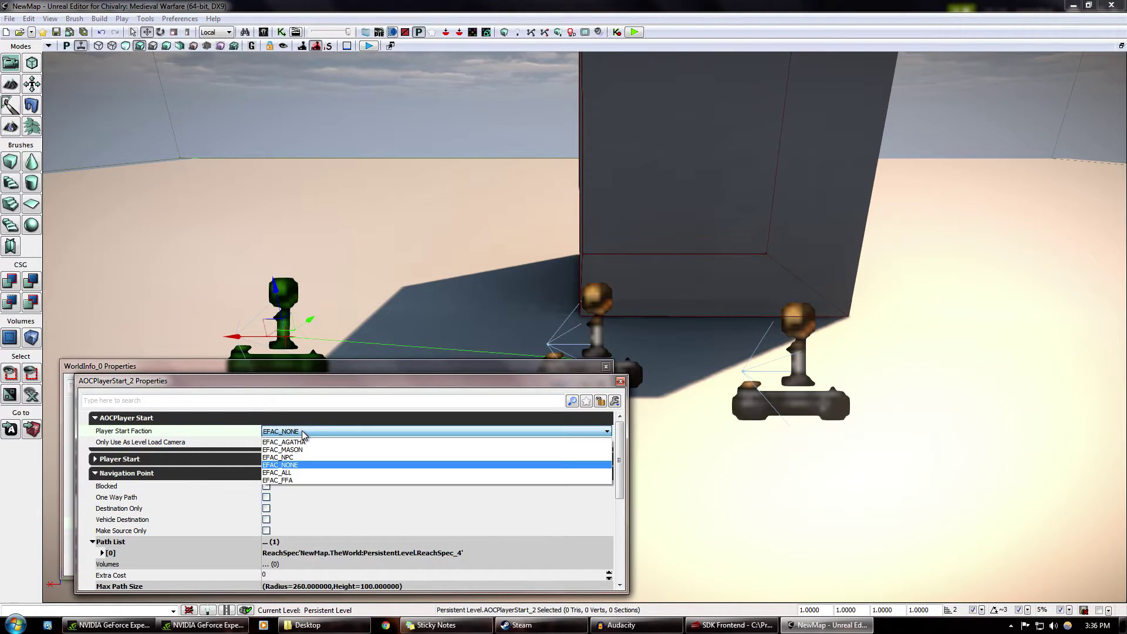
click(286, 473)
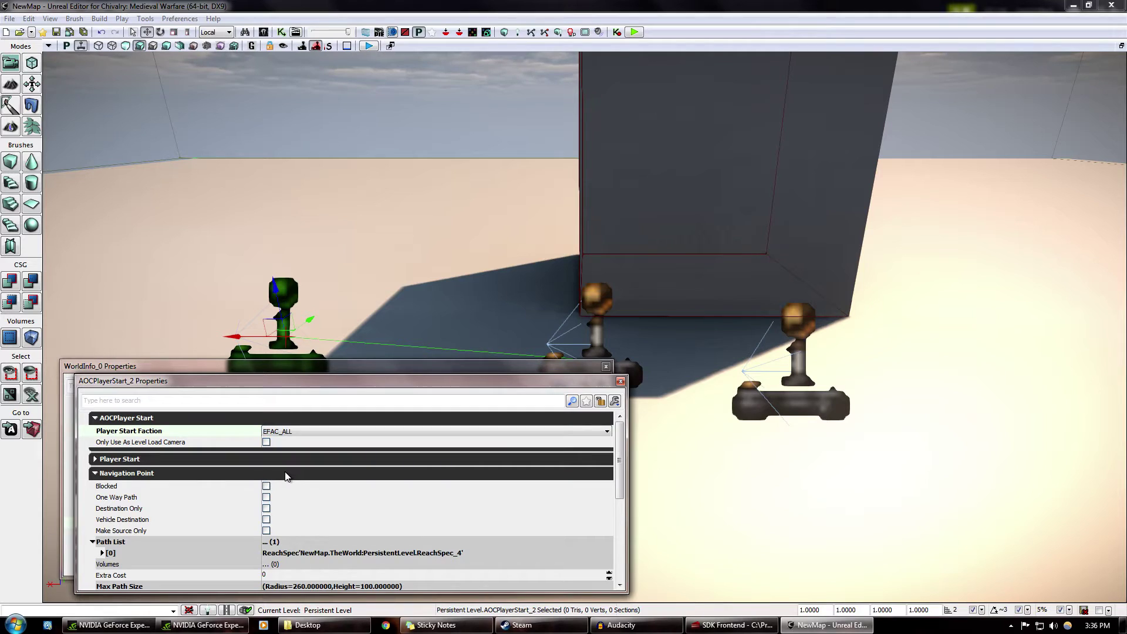
Change the map's Default Game Type in the world properties to AOCFFA.
click(50, 19)
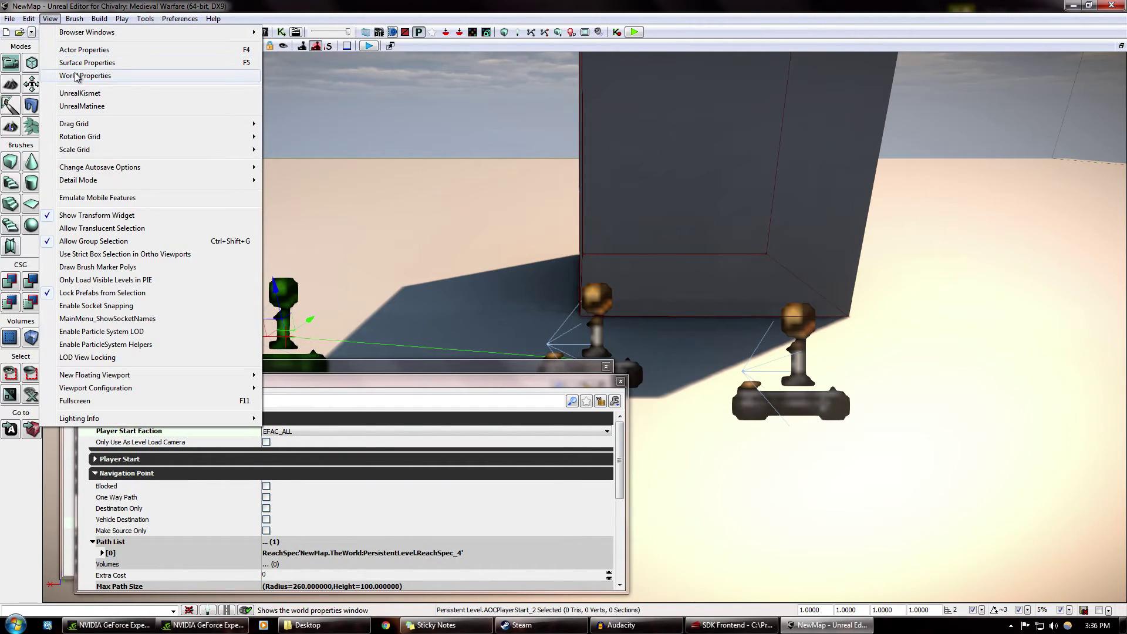
click(80, 76)
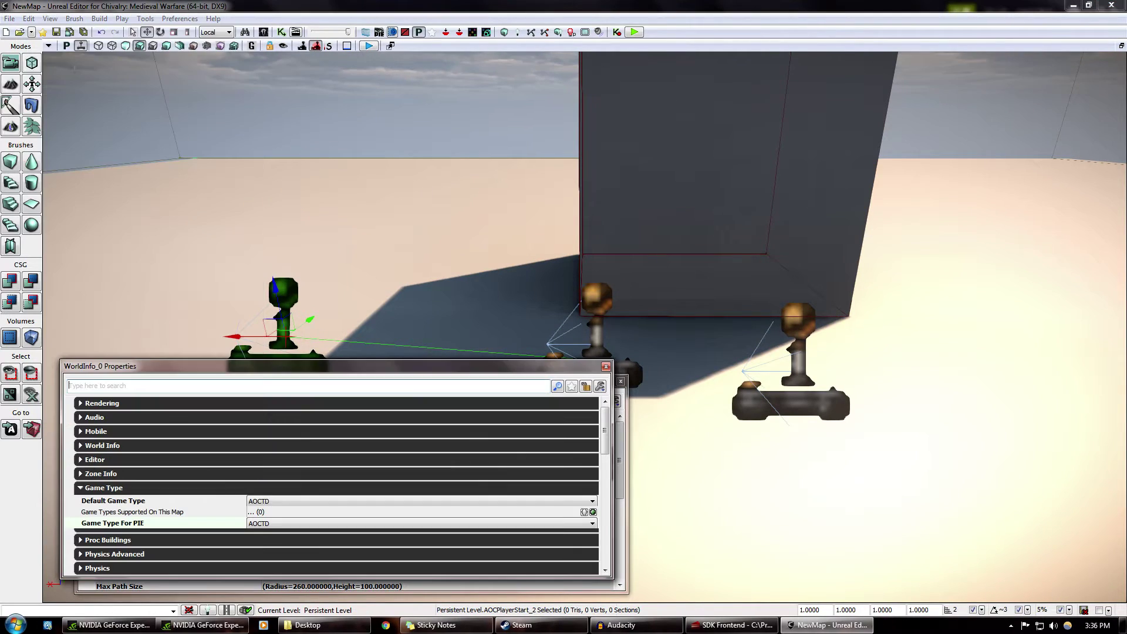
click(273, 502)
click(282, 286)
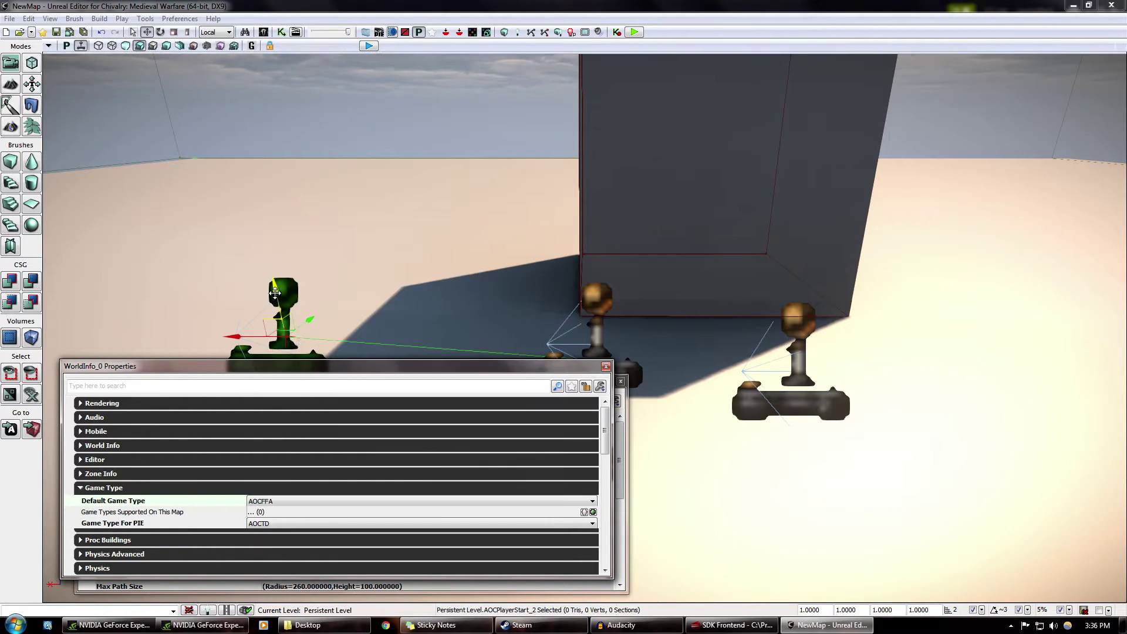
Set the map's Game Type For PIE to AOCFFA in the world properties.
click(287, 524)
click(285, 315)
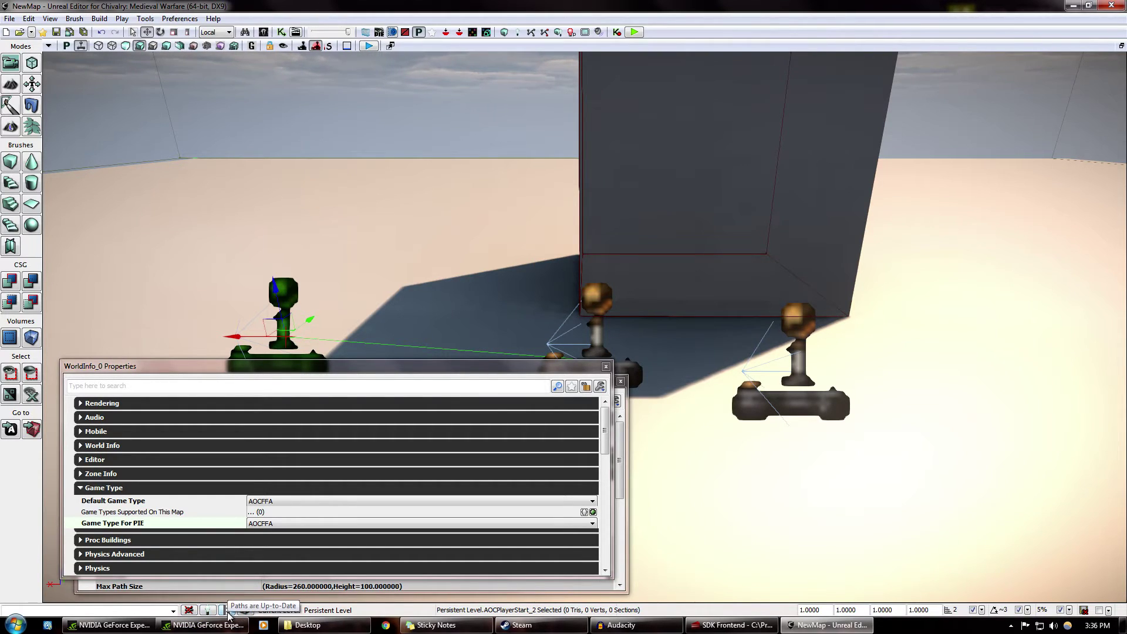
Playtest the free-for-all map as a Vanguard, checking the spawned character in third person, and exit the preview.
click(634, 32)
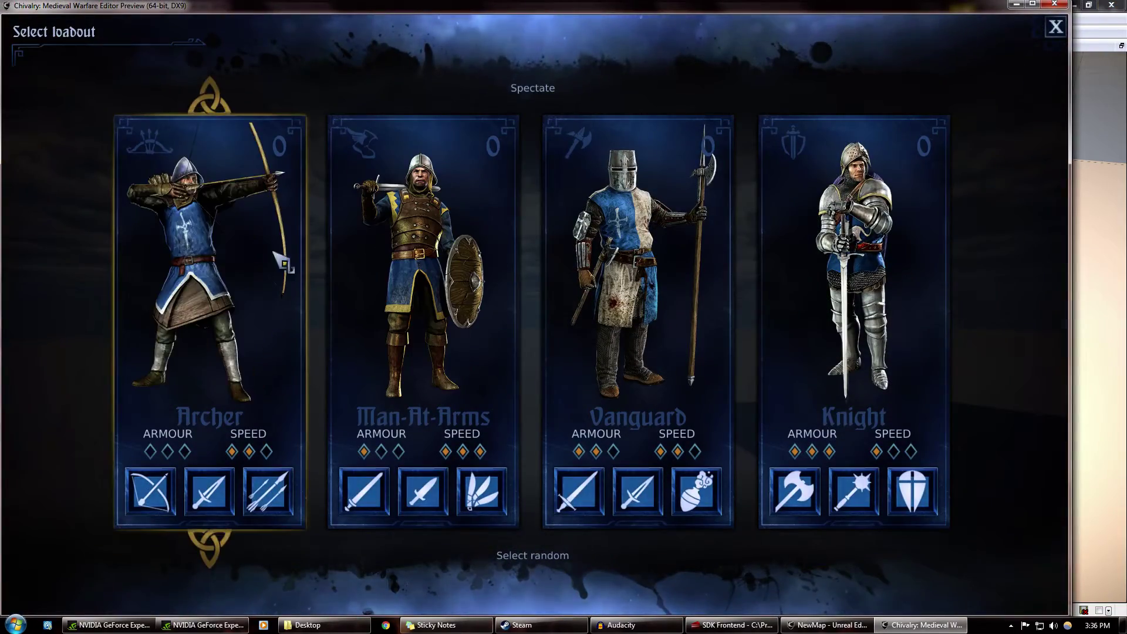
click(619, 201)
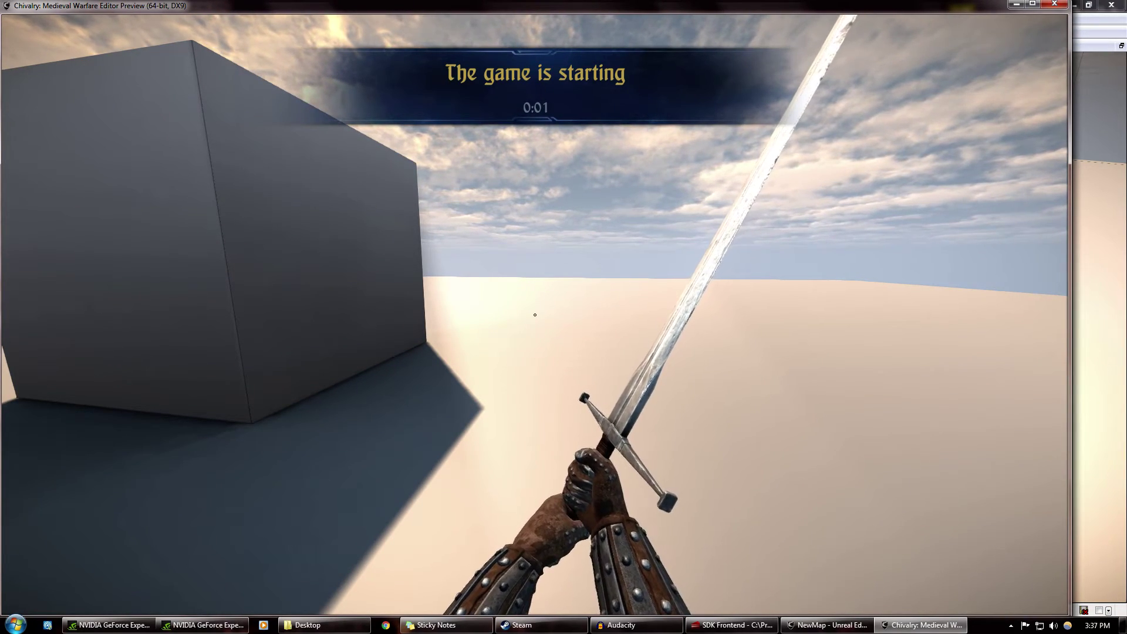
key(p)
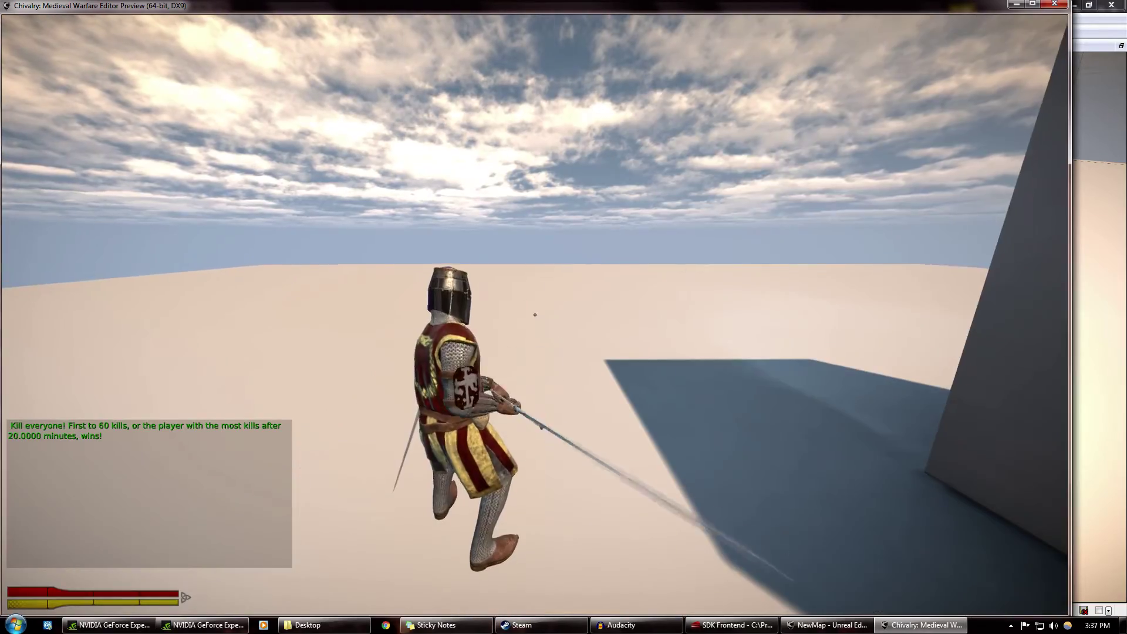
key(w)
click(534, 315)
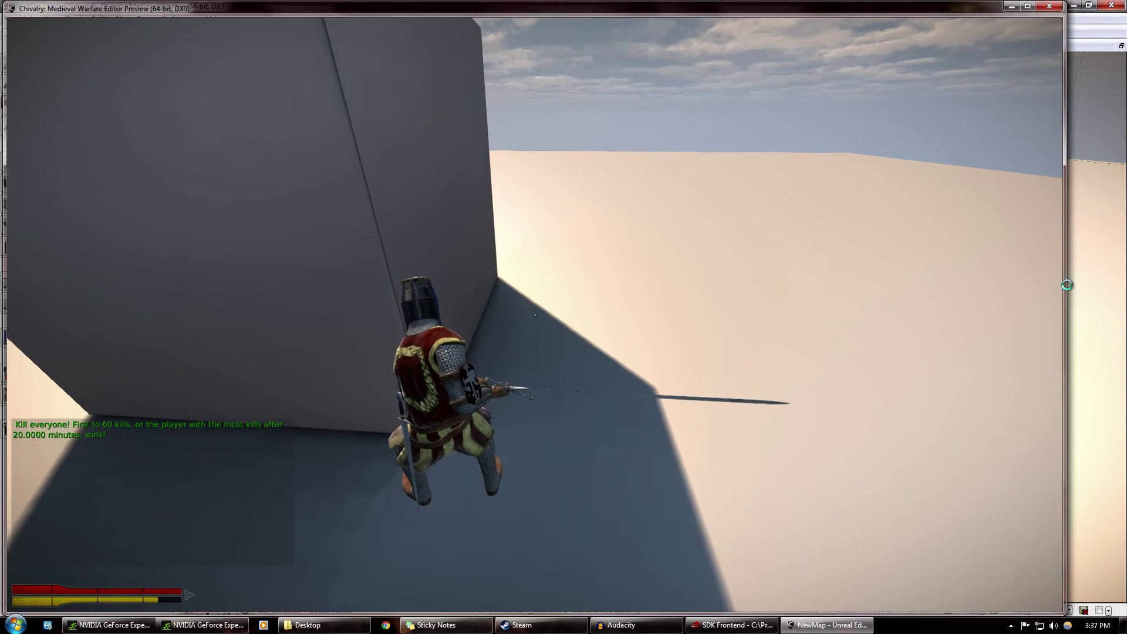
key(Escape)
Inspect the Player Start Faction of the two AOCPlayerStarts closest together beside the cube.
key(s)
right_drag(710, 502, 710, 502)
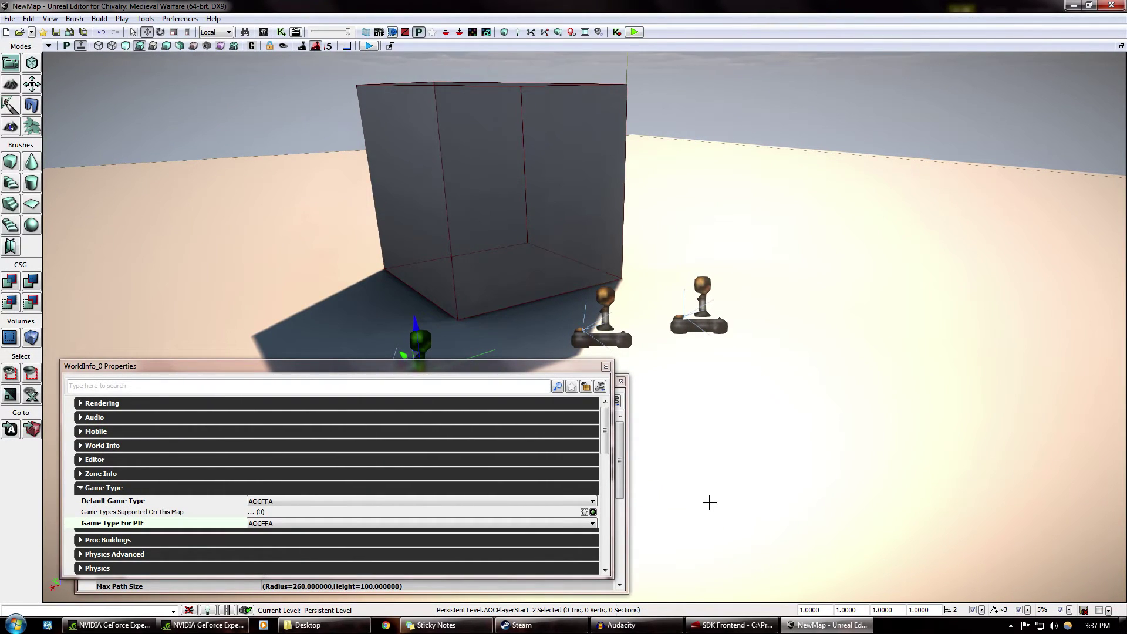
click(55, 21)
click(375, 6)
click(605, 317)
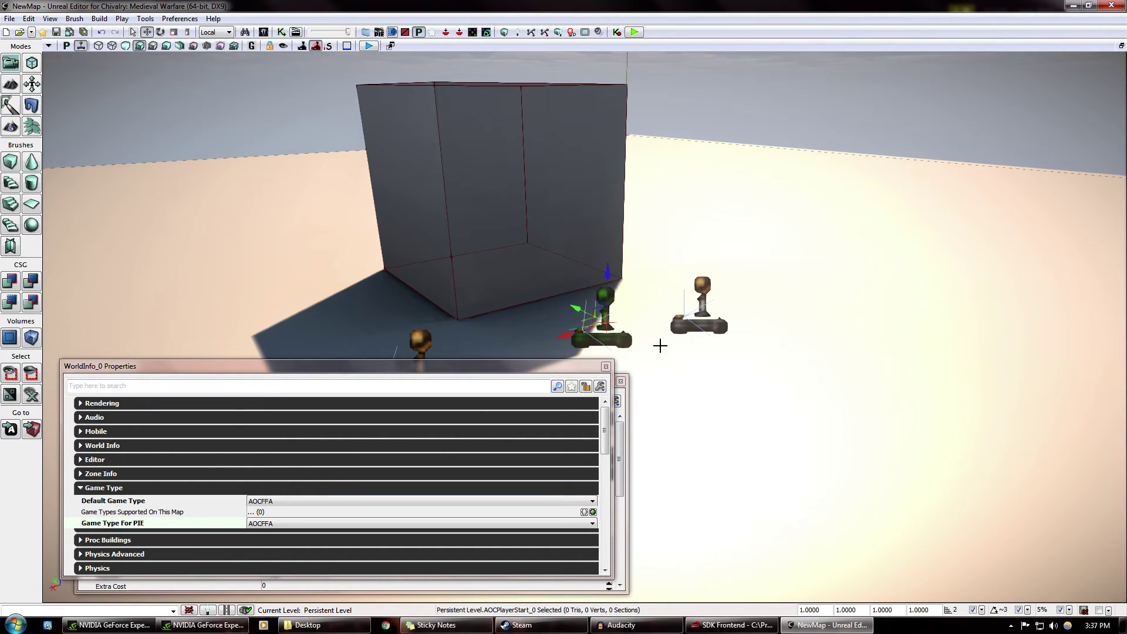
key(F4)
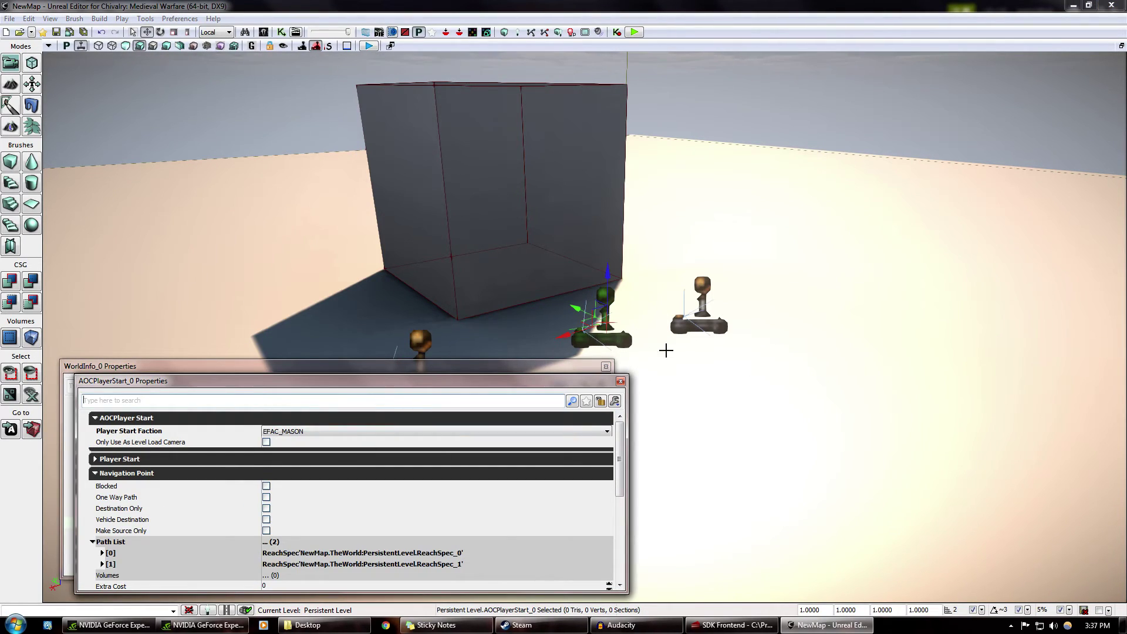
click(695, 327)
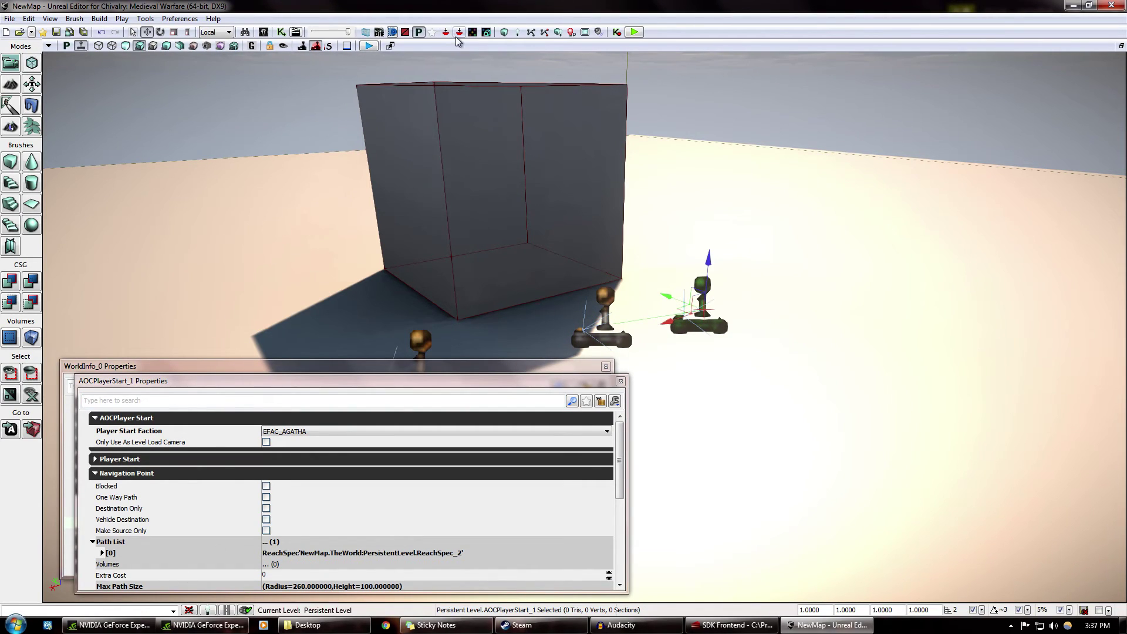
Place another AOCPlayerStart from the actor classes on the open ground beside the cube and open its Player Start Faction choices.
click(263, 31)
click(692, 126)
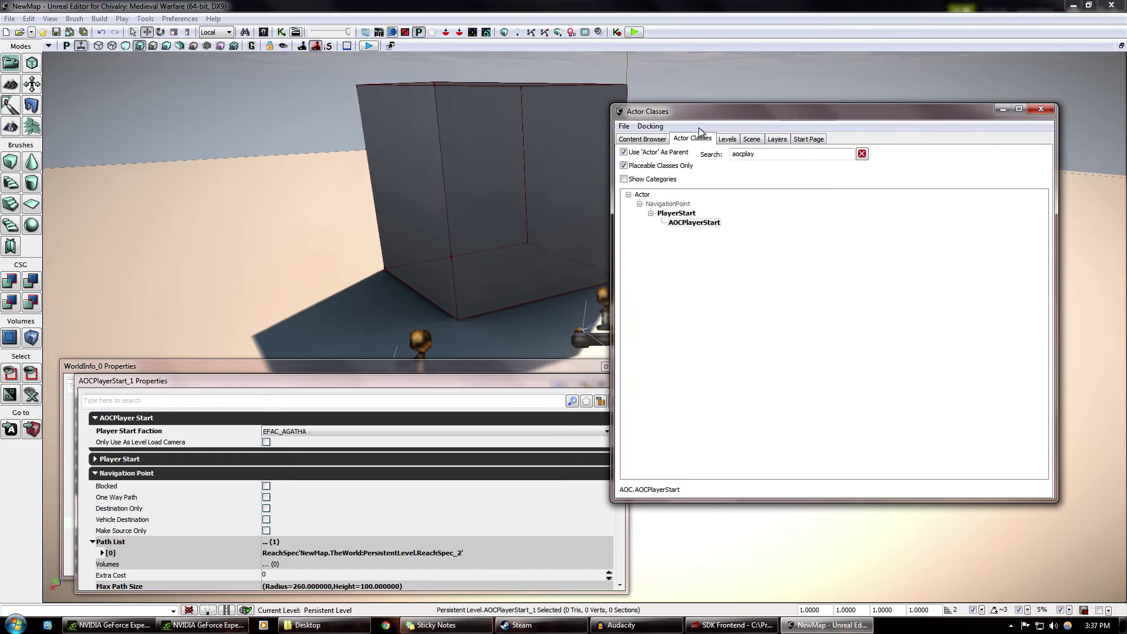
drag(691, 223, 288, 316)
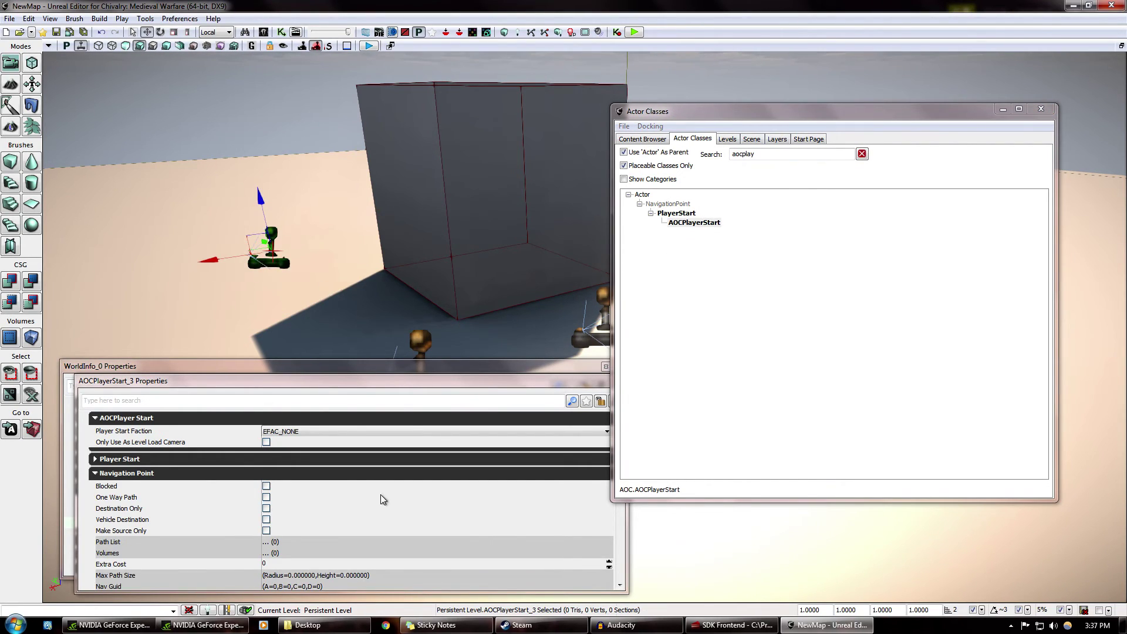
click(304, 433)
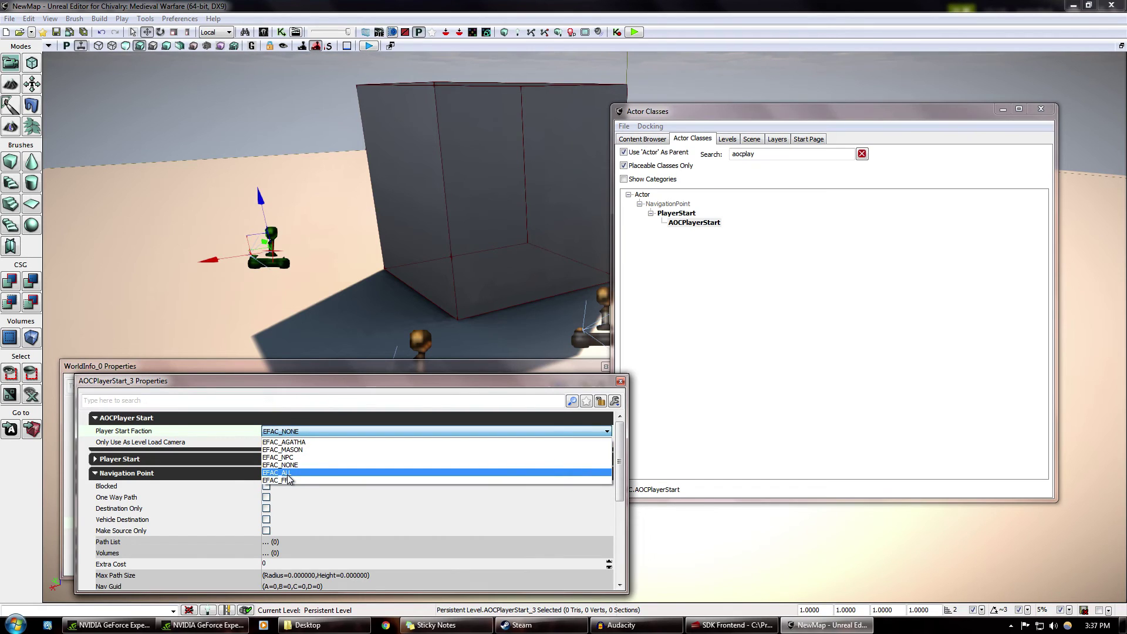